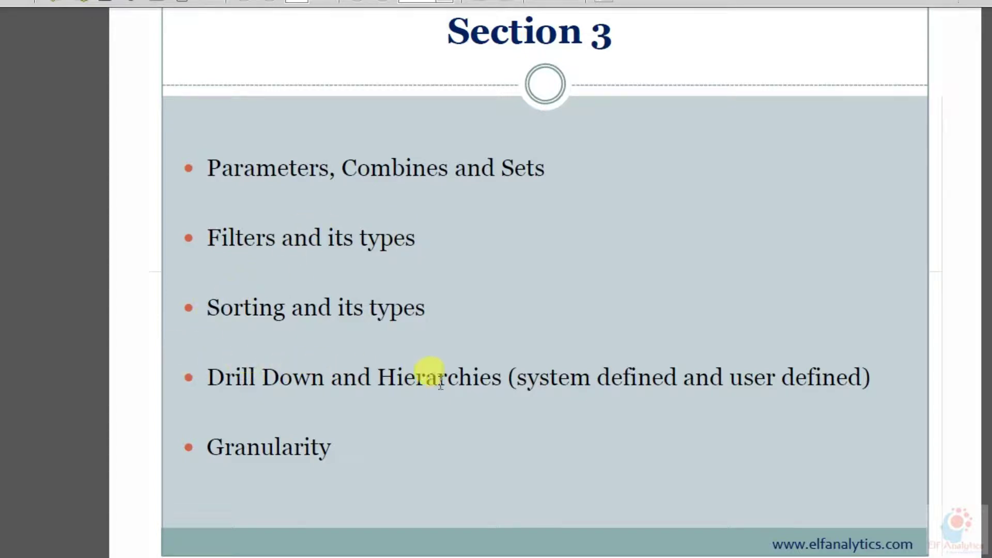
drag(396, 382, 493, 383)
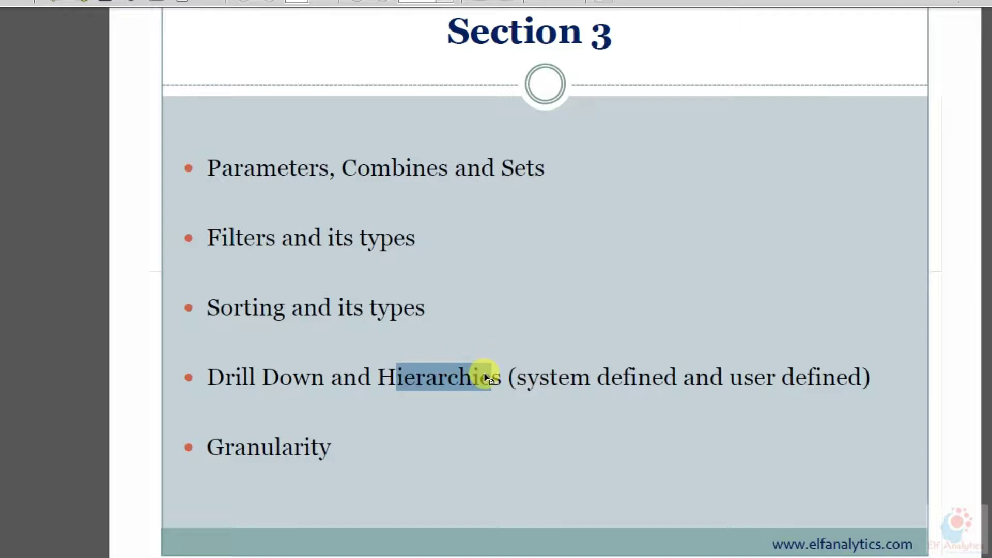
click(774, 383)
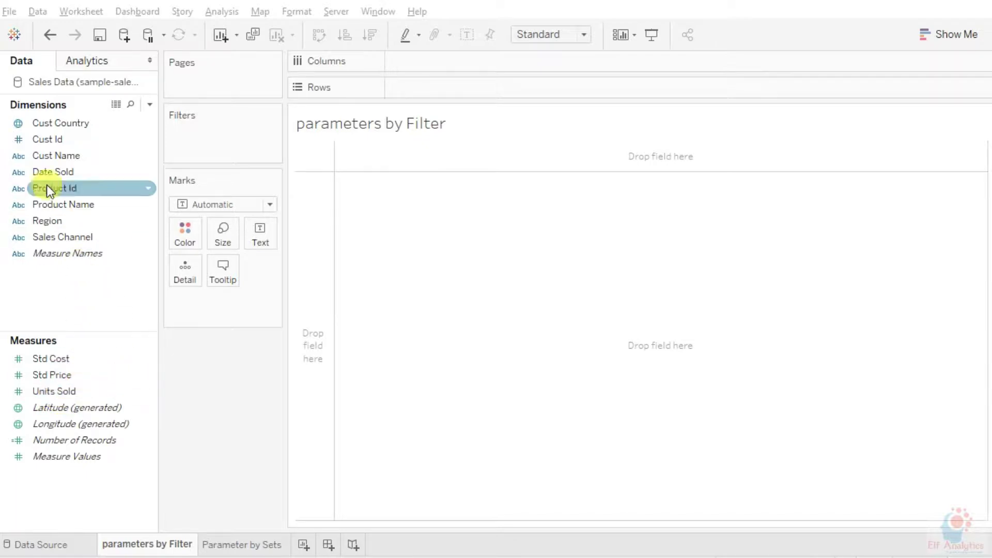
Build a bar chart of summed Units Sold by Cust Country, sorted in descending order
drag(51, 123, 443, 64)
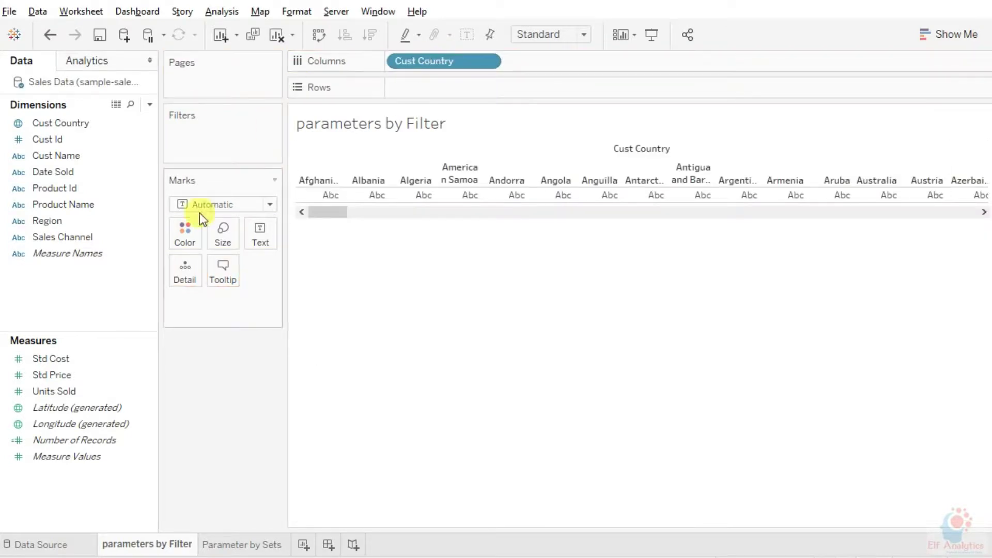
drag(54, 389, 467, 86)
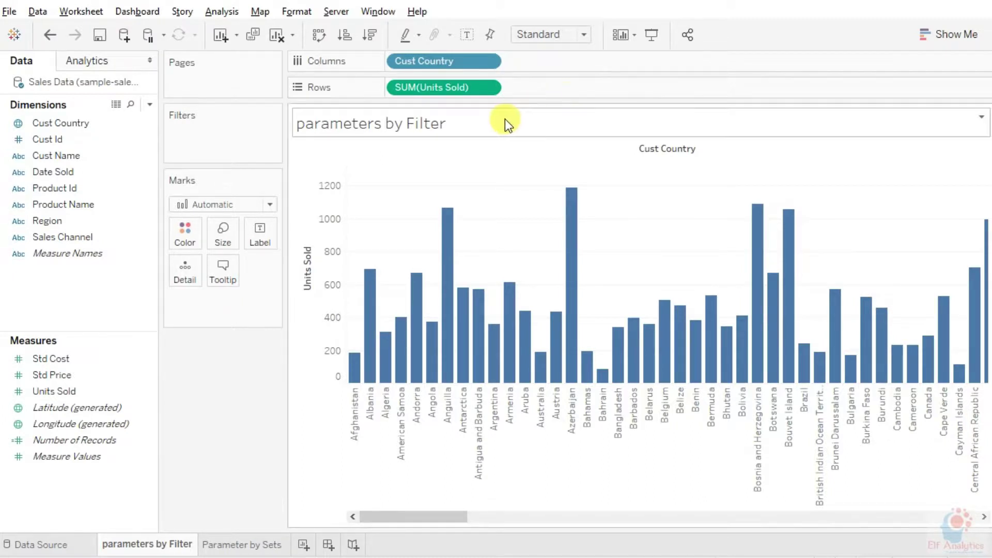
click(371, 34)
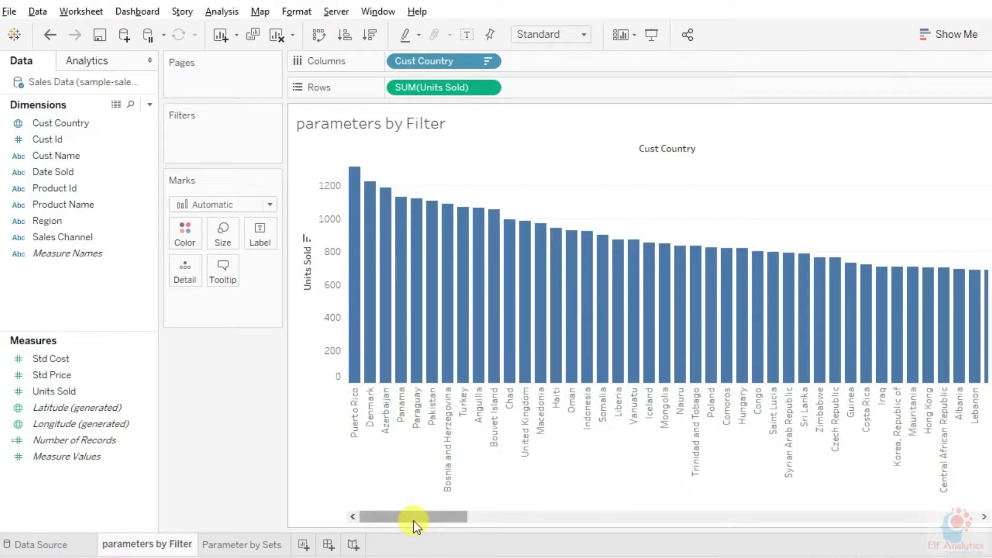
mouse_move(413, 518)
mouse_down()
mouse_move(954, 512)
mouse_move(414, 515)
mouse_up()
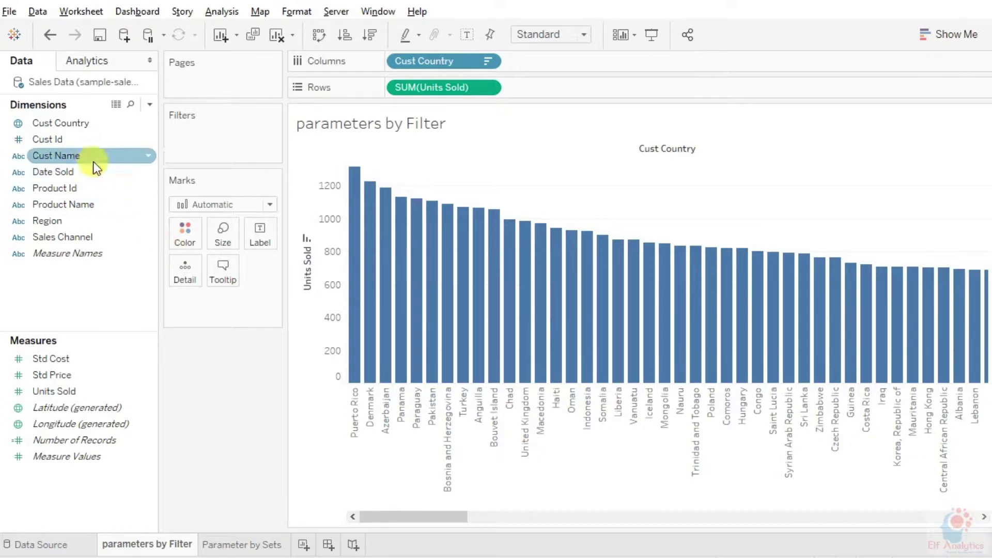
drag(64, 126, 226, 141)
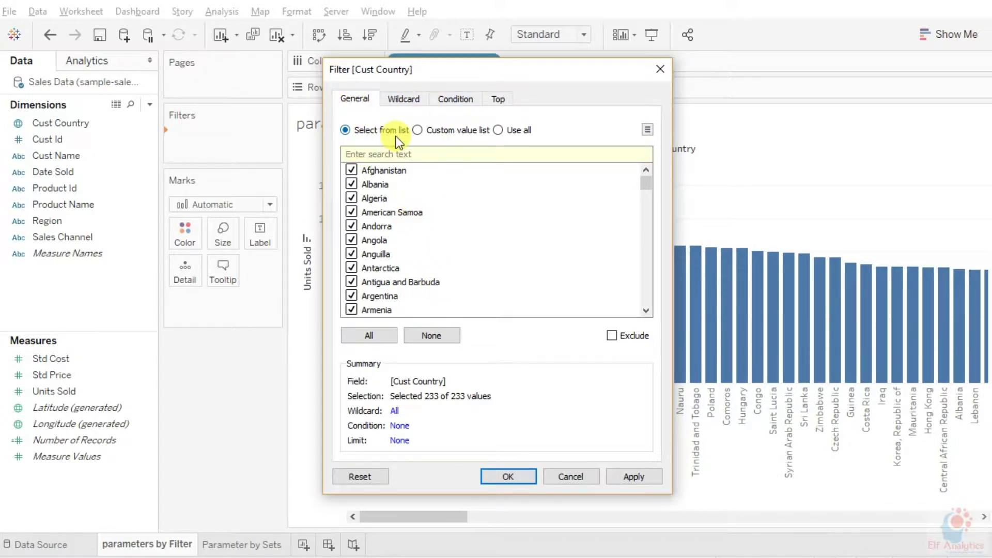
click(500, 101)
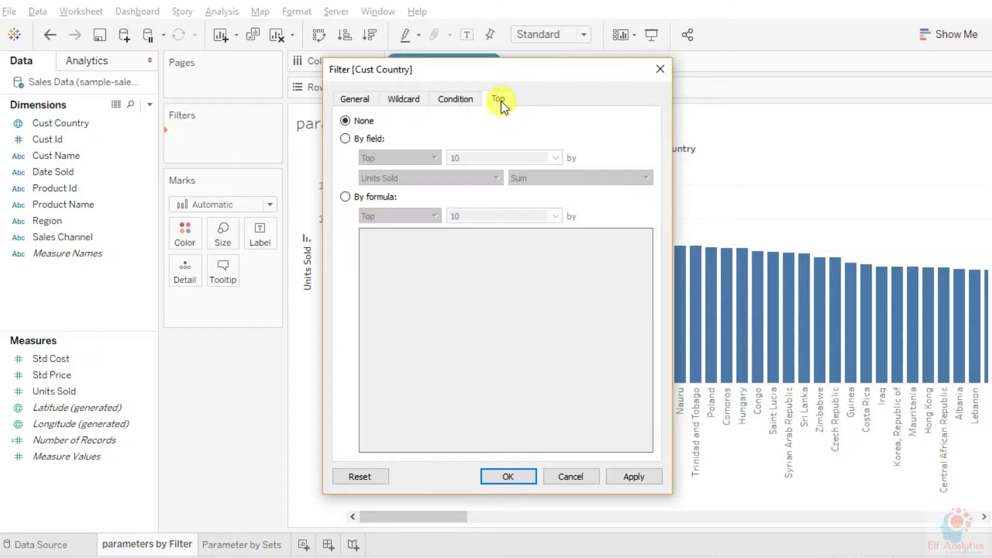
click(344, 143)
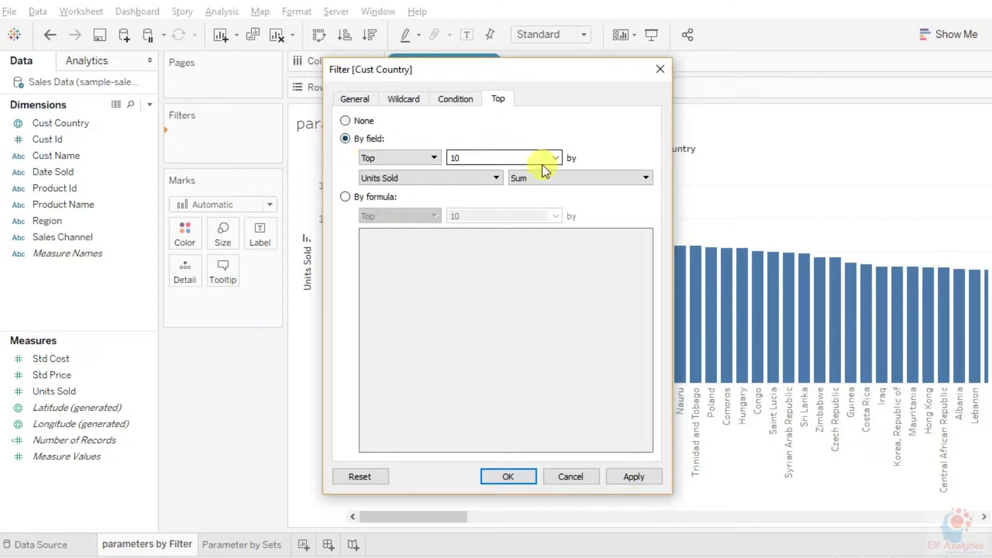
click(376, 157)
click(455, 158)
drag(482, 155, 389, 150)
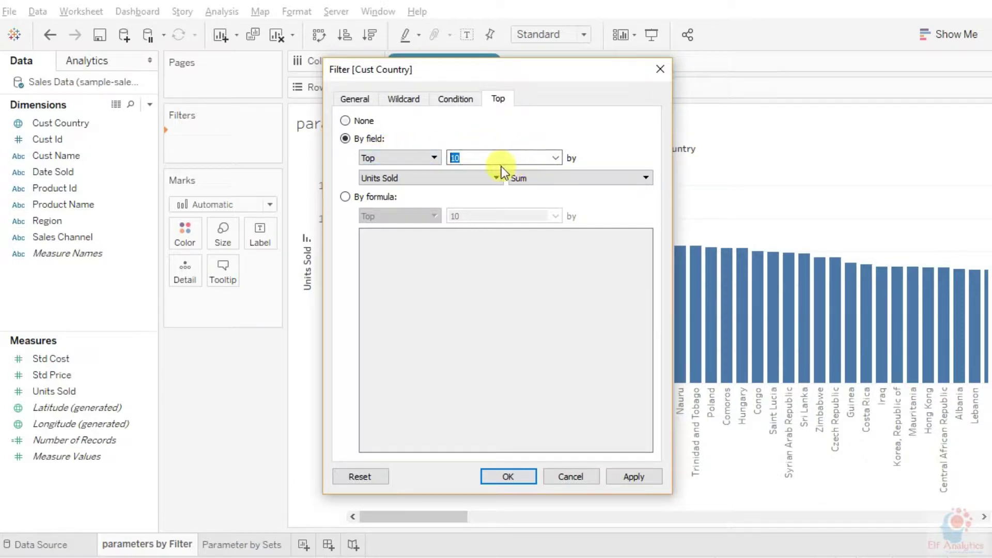
click(439, 160)
click(530, 163)
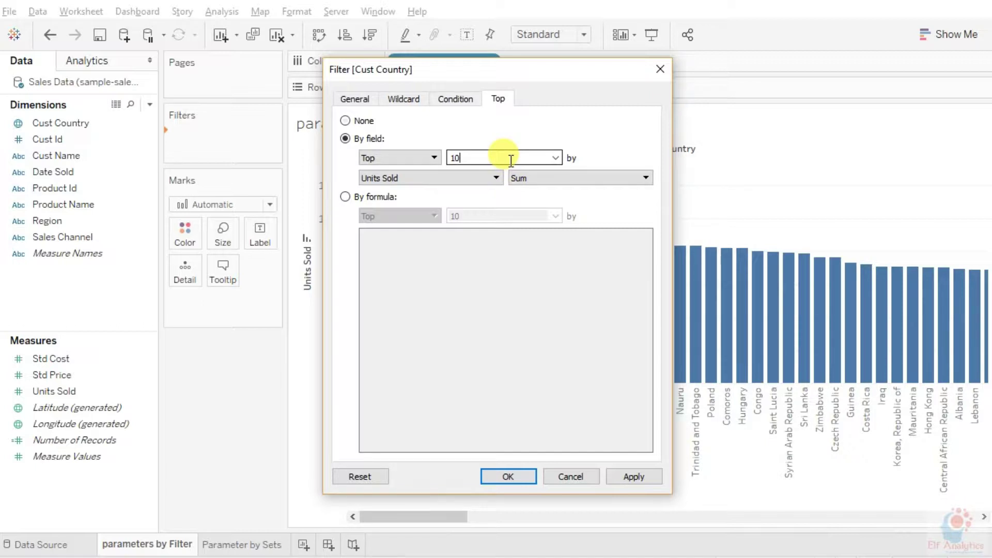
click(556, 160)
click(554, 168)
click(557, 159)
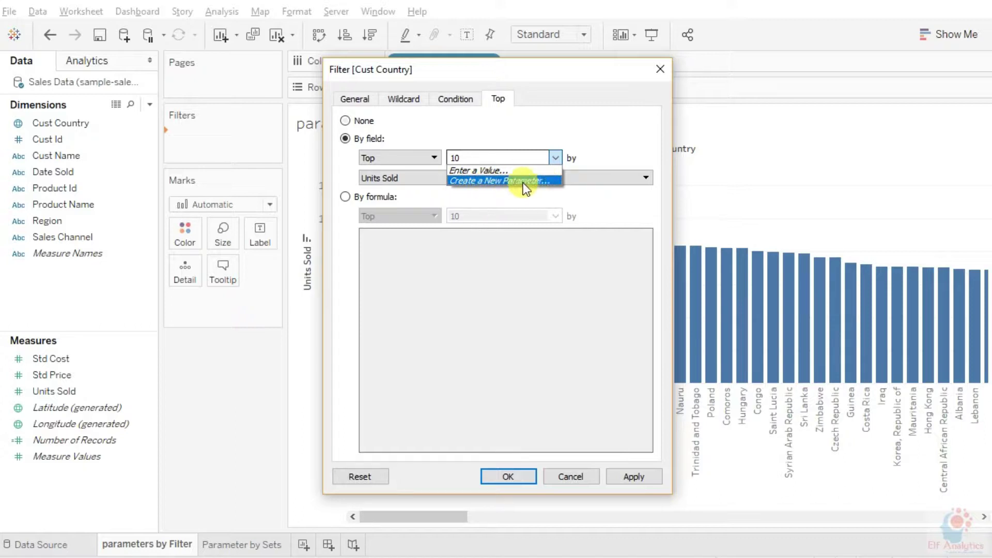
click(609, 151)
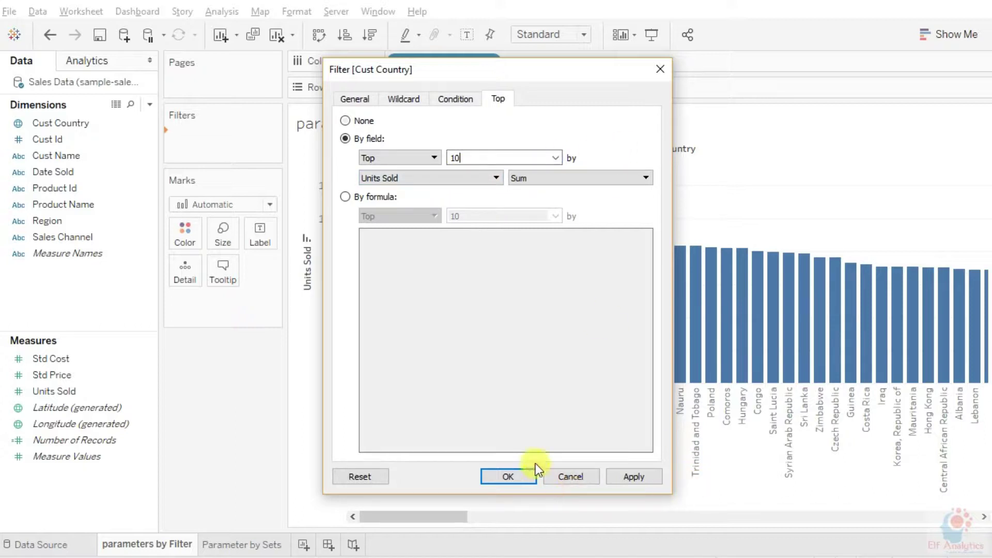
click(656, 71)
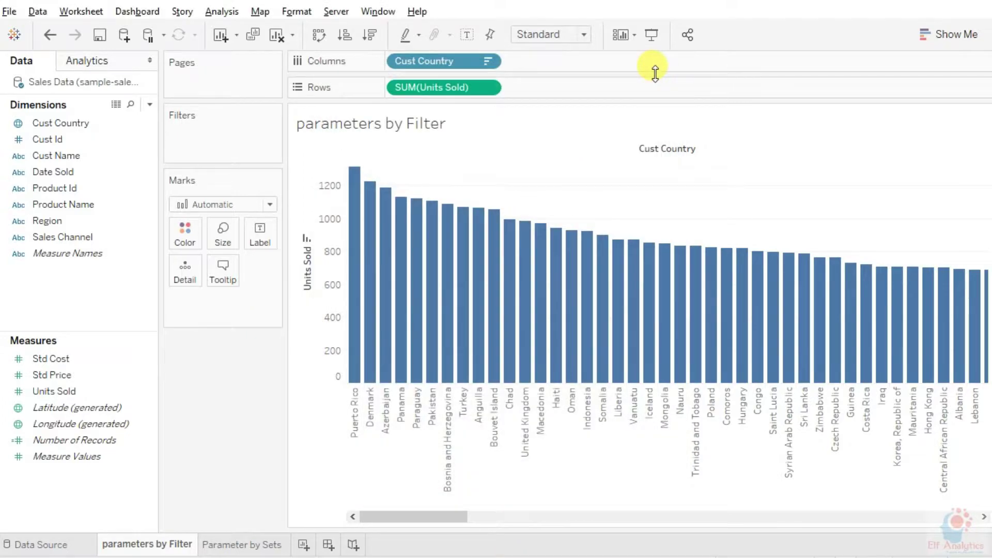
drag(113, 179, 329, 82)
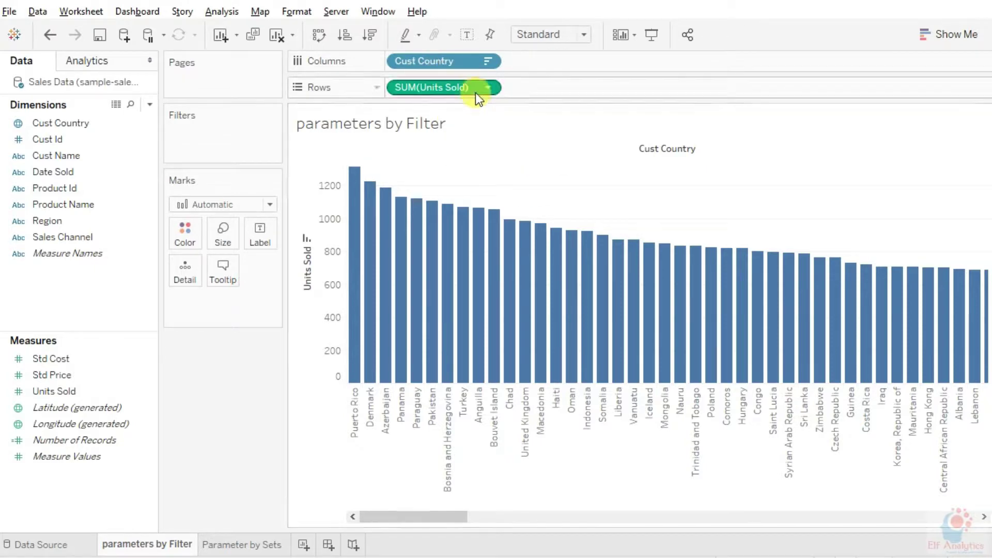
Add a top filter on Cust Country by sum of Units Sold and start a new parameter for its count
click(65, 123)
drag(65, 123, 219, 141)
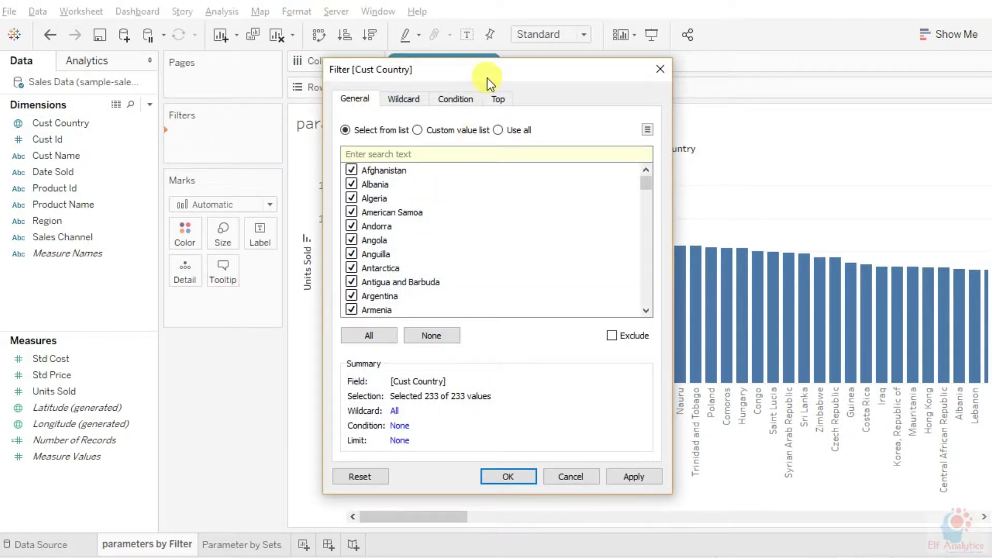
click(507, 103)
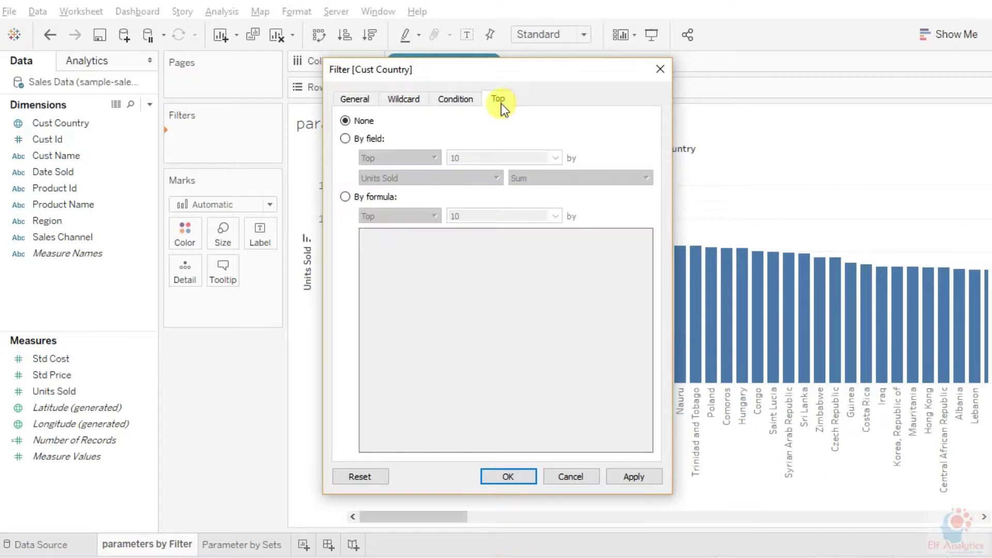
click(346, 138)
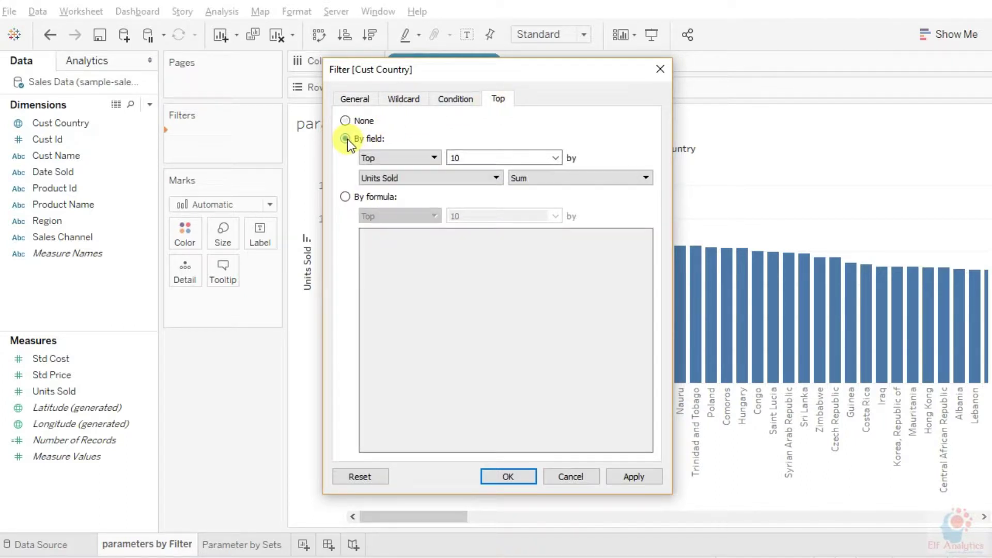
click(556, 158)
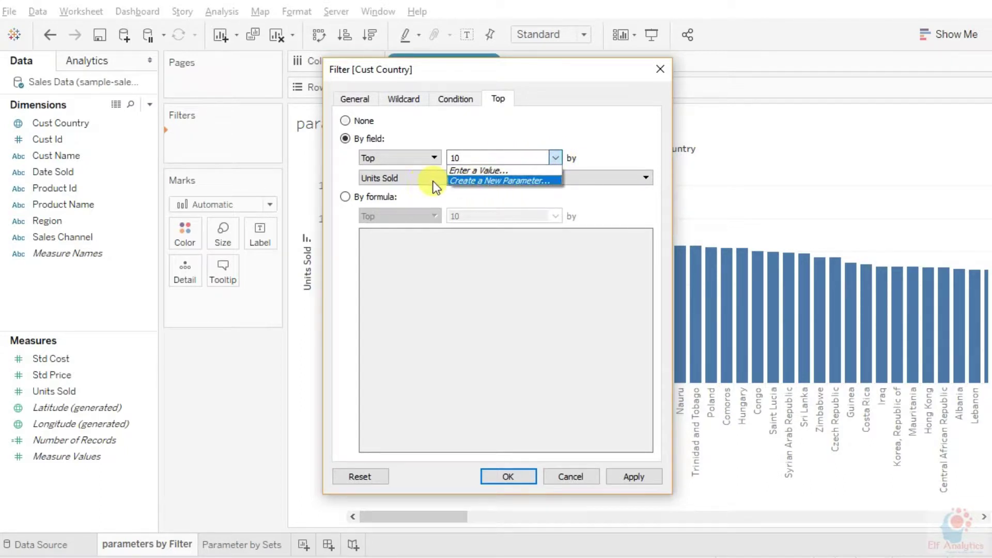
click(496, 180)
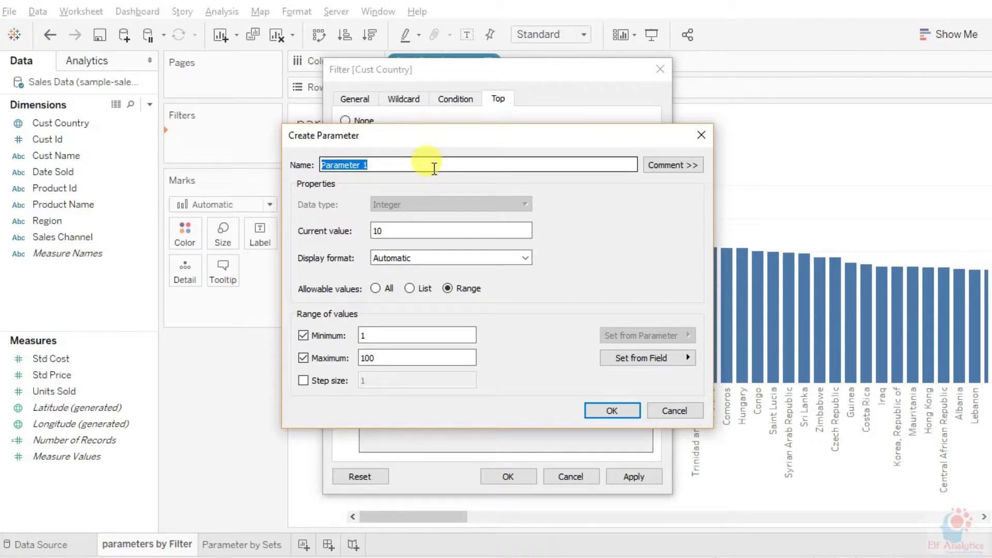
Name the parameter Top N with a maximum of 15, and apply it to the Cust Country filter
text(Top )
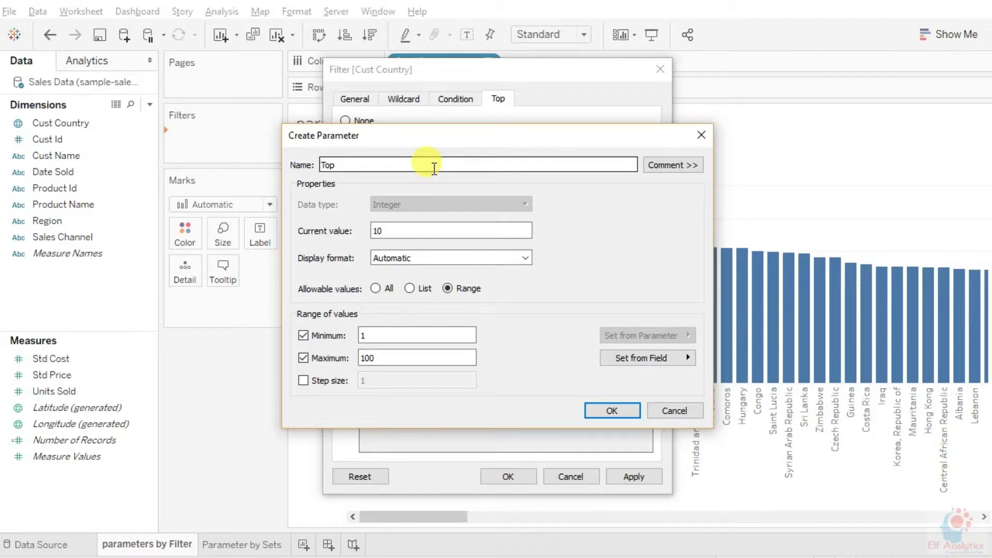
text(N)
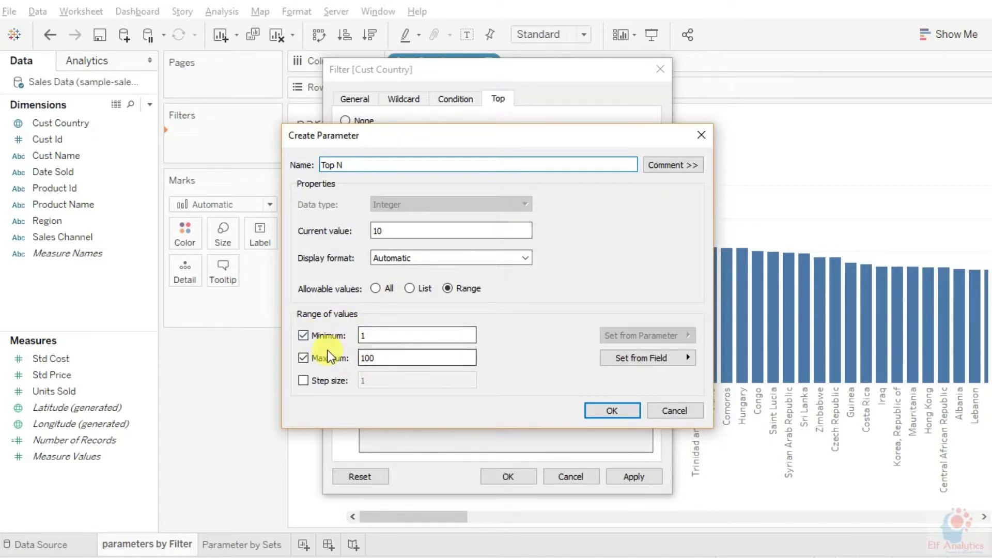
drag(380, 357, 360, 378)
text(20)
key(ctrl+a)
text(1)
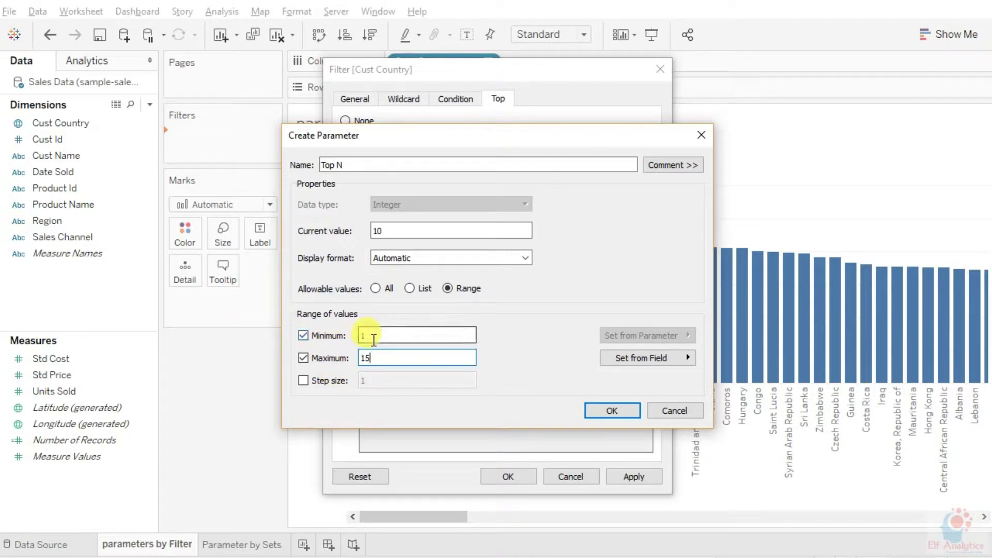
click(375, 335)
click(388, 357)
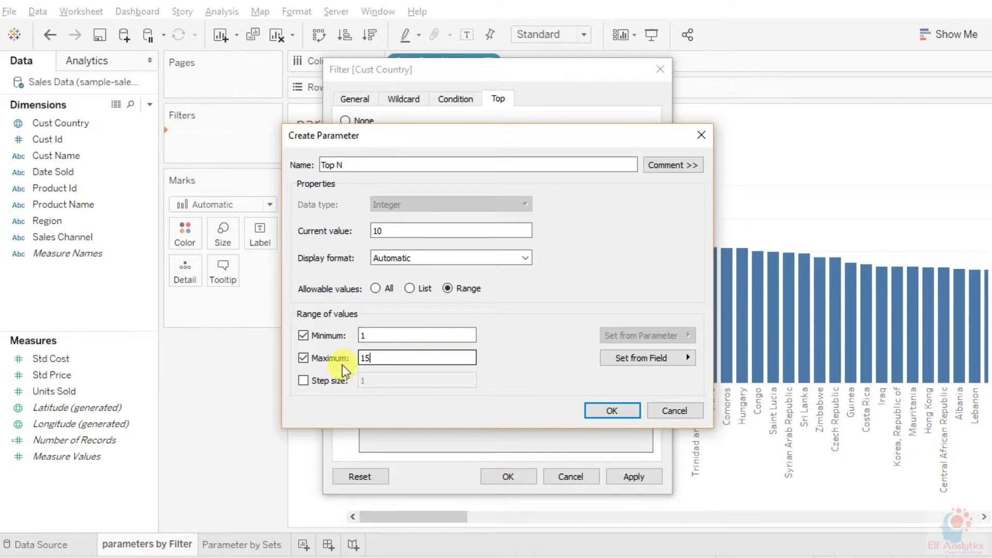
click(610, 412)
click(643, 475)
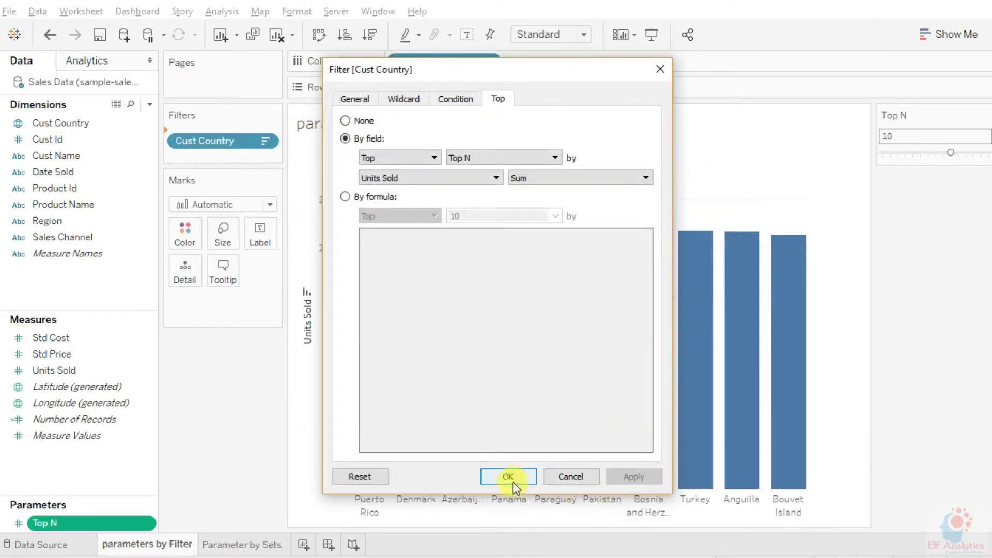
click(509, 477)
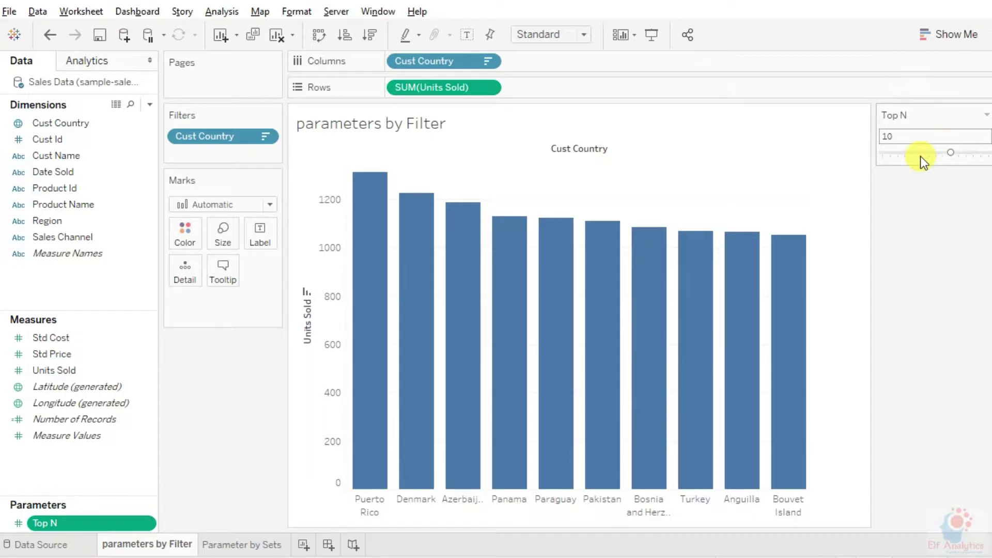
double_click(884, 135)
key(BackSpace)
key(Return)
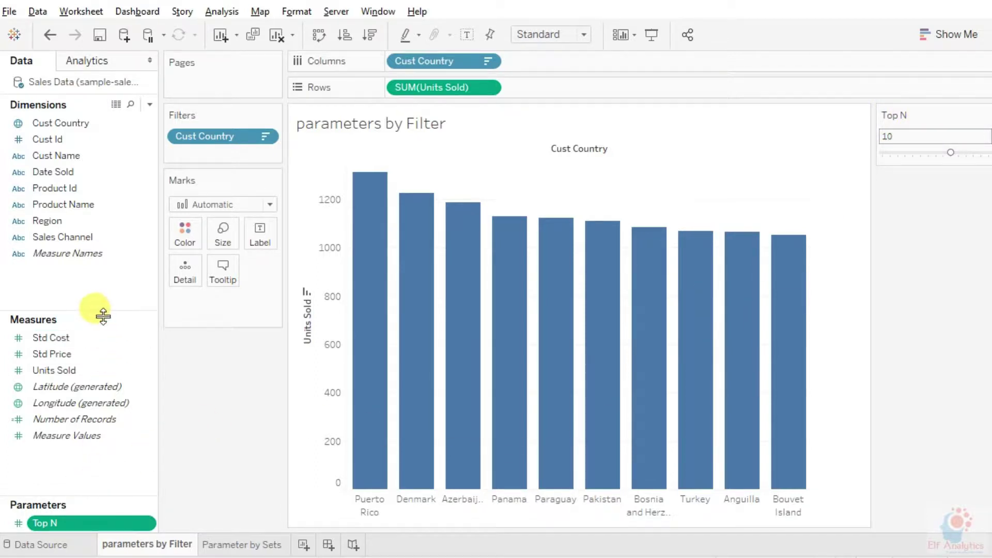
Move the Measures section up and enlarge the Parameters section of the data pane
drag(102, 313, 100, 284)
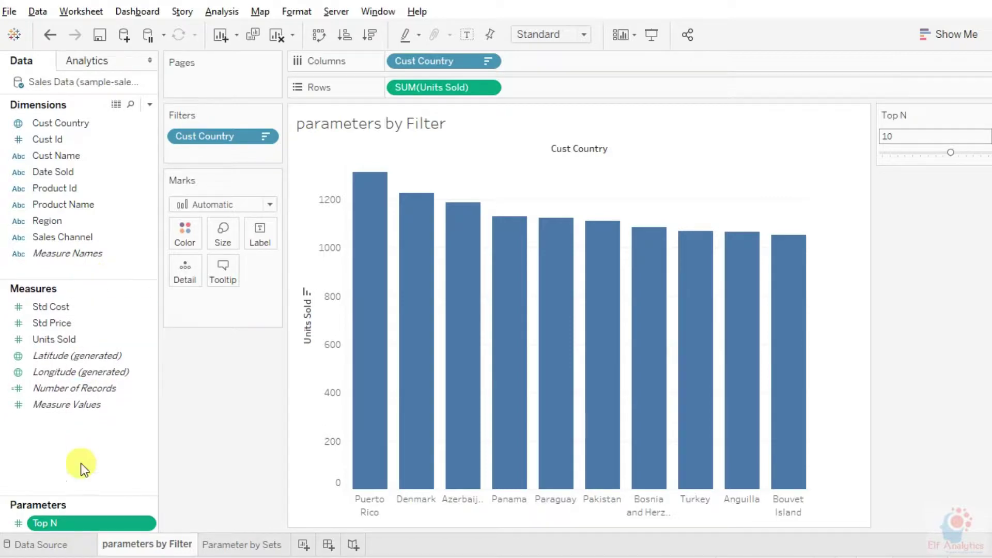
drag(80, 494, 73, 449)
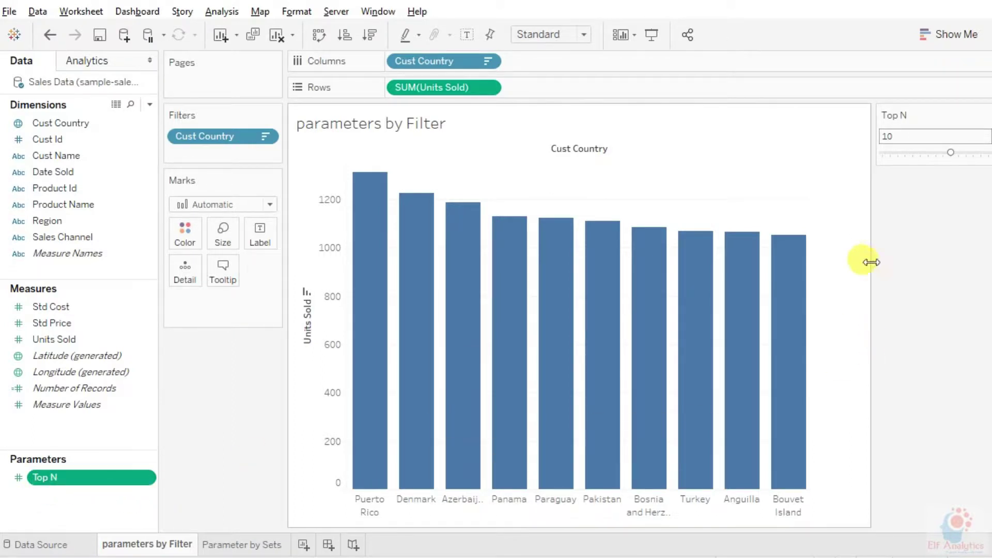
Test the Top N parameter slider at 6 and at 15
click(919, 153)
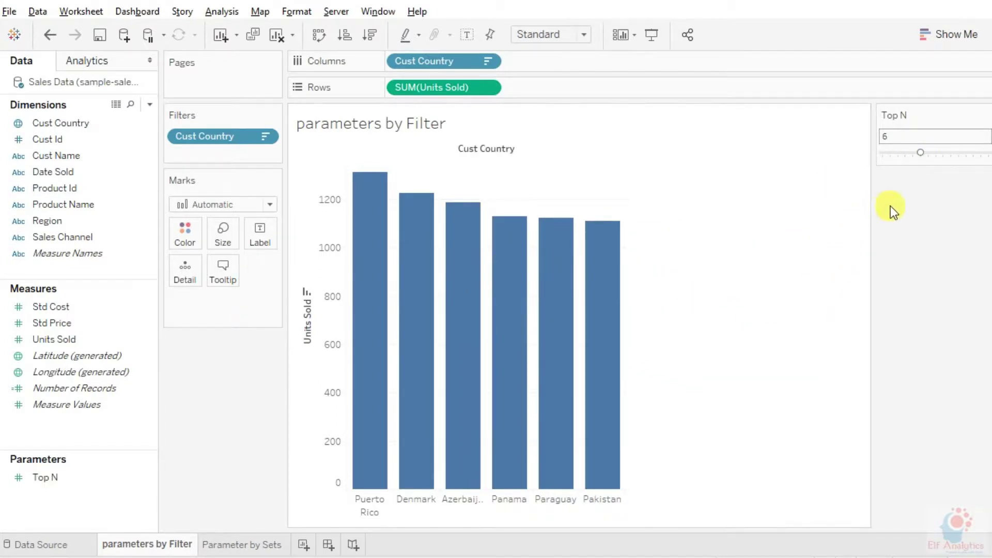
key(End)
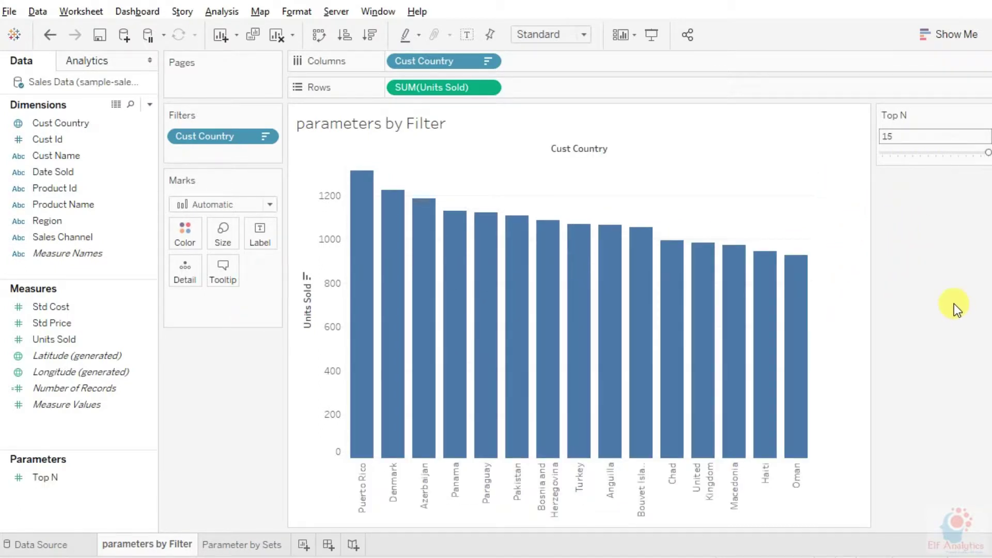
Switch the Top N parameter control to Type In and set its value to 5
click(986, 115)
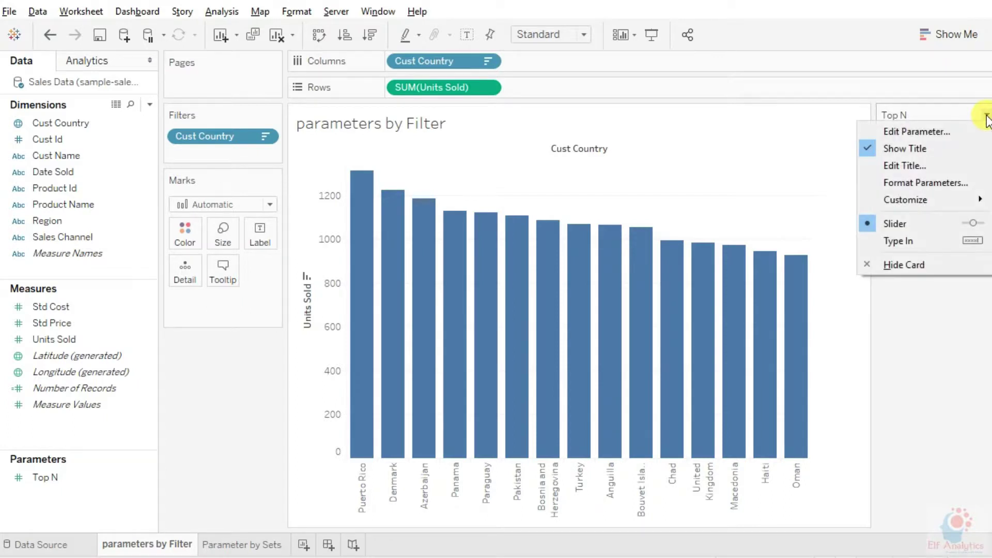
click(898, 242)
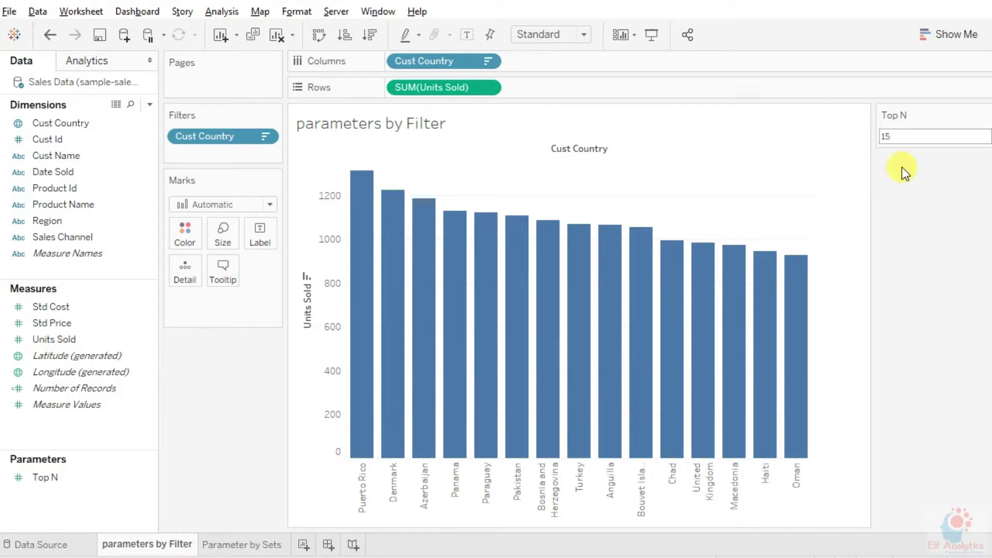
click(903, 137)
text(5)
key(Return)
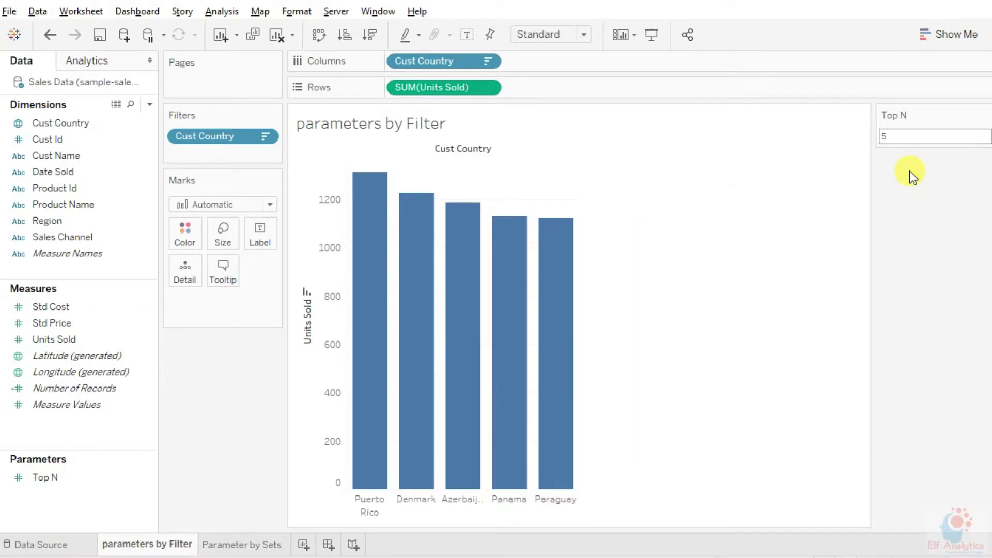
Set the Top N parameter value to 10 for the country filter
click(911, 137)
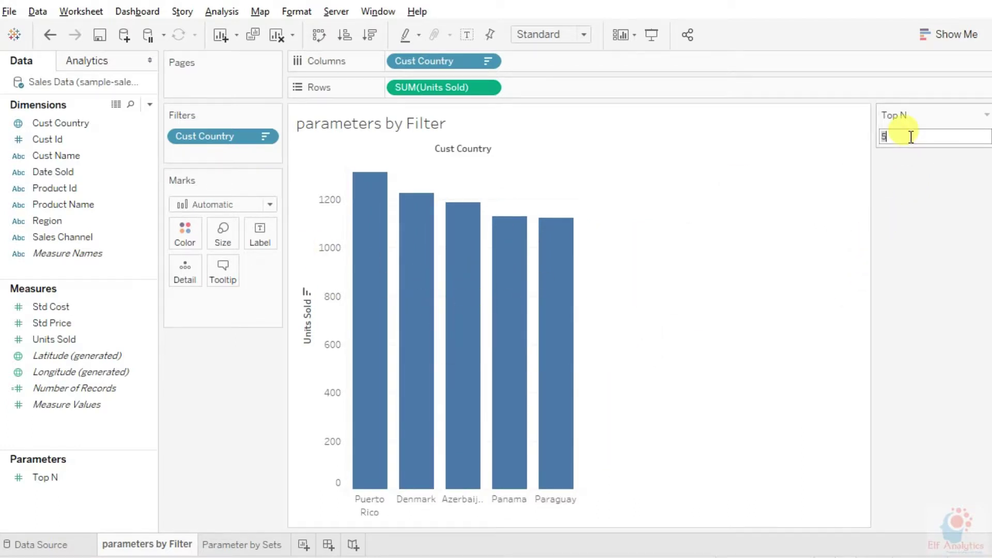
text(10)
key(Return)
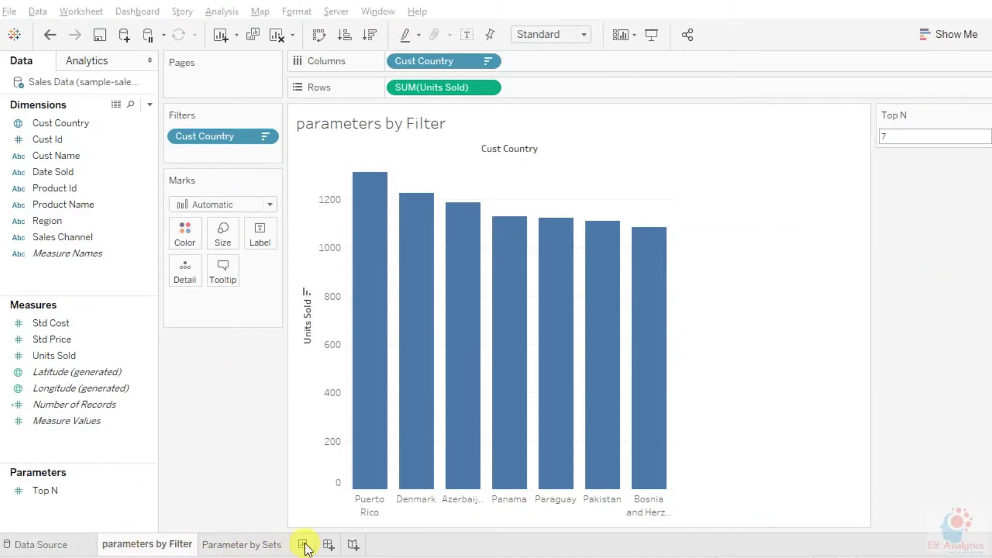
Switch to the Parameter by Sets sheet and place Cust Country on the columns
click(243, 546)
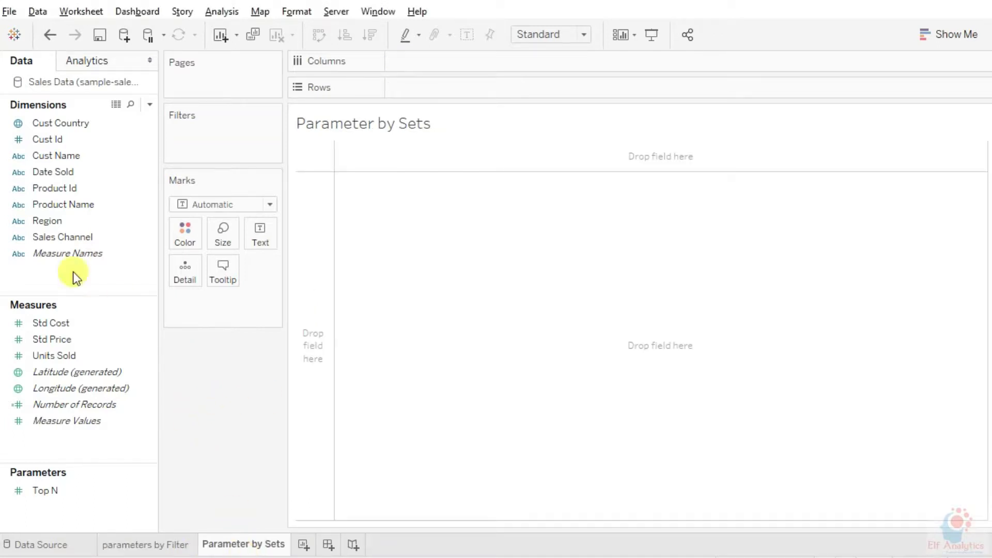
click(48, 125)
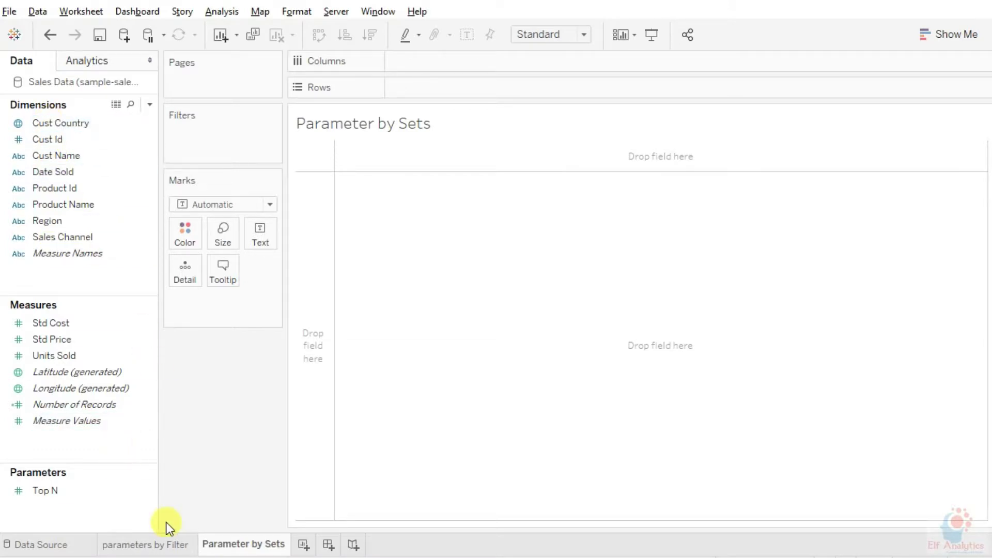
click(144, 544)
click(224, 544)
click(76, 121)
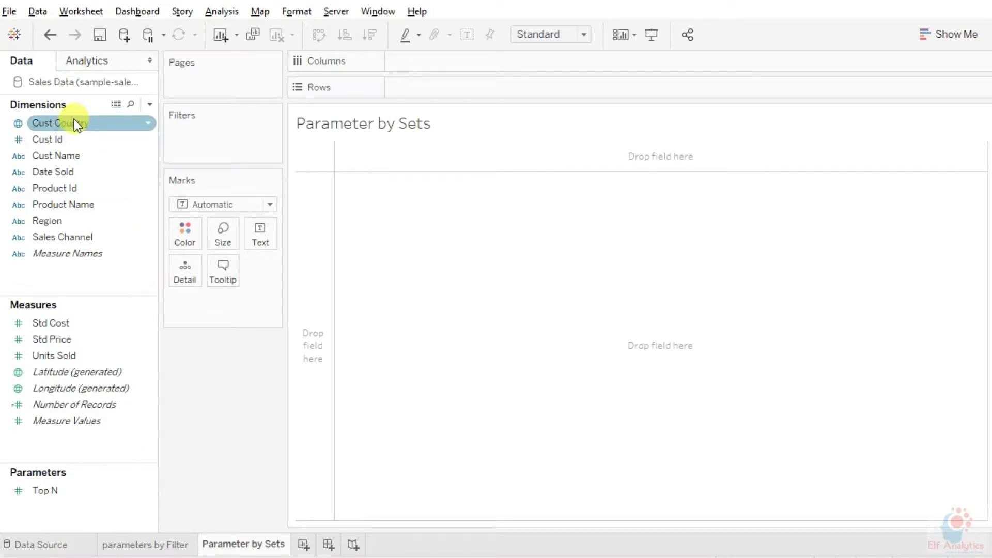
mouse_move(67, 126)
mouse_down()
mouse_move(427, 79)
mouse_move(459, 69)
mouse_move(451, 62)
mouse_up()
click(88, 205)
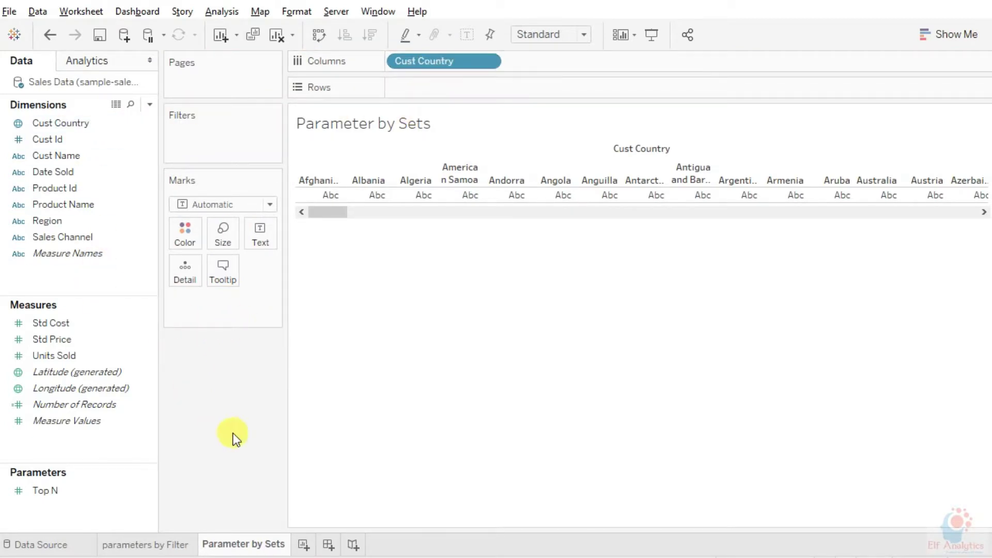
Add Units Sold to the rows and sort the country bars in descending order
drag(66, 354, 440, 89)
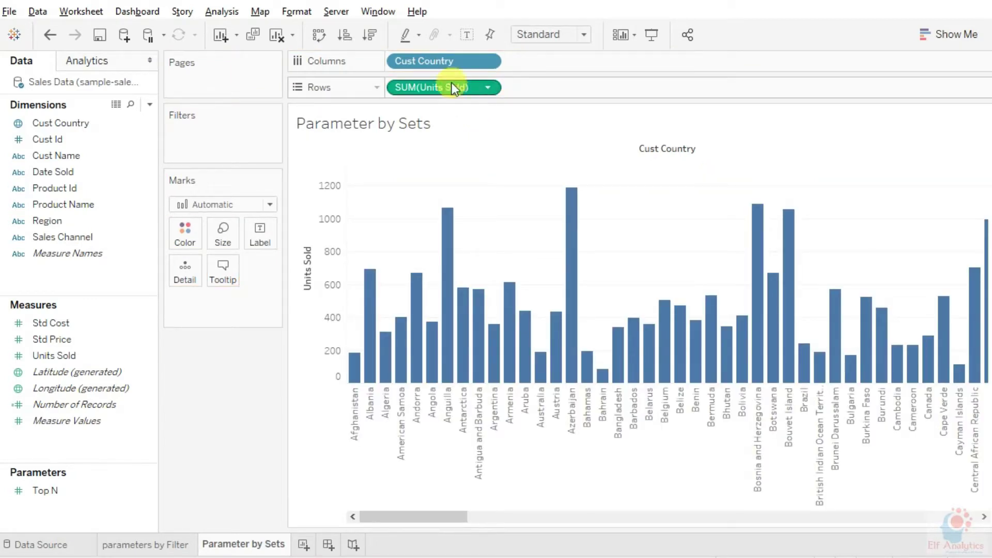
click(371, 36)
mouse_move(393, 517)
mouse_down()
mouse_move(912, 514)
mouse_move(401, 514)
mouse_up()
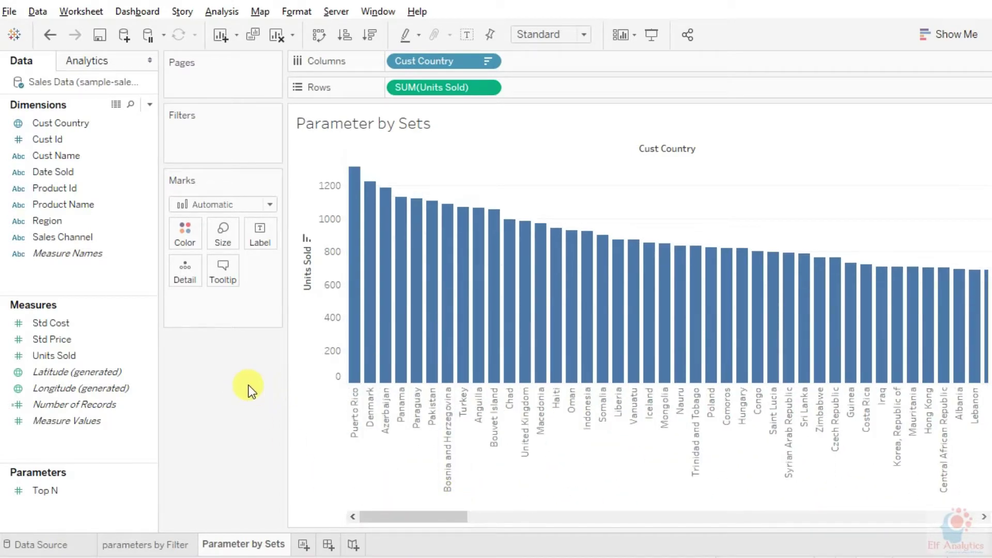
click(149, 125)
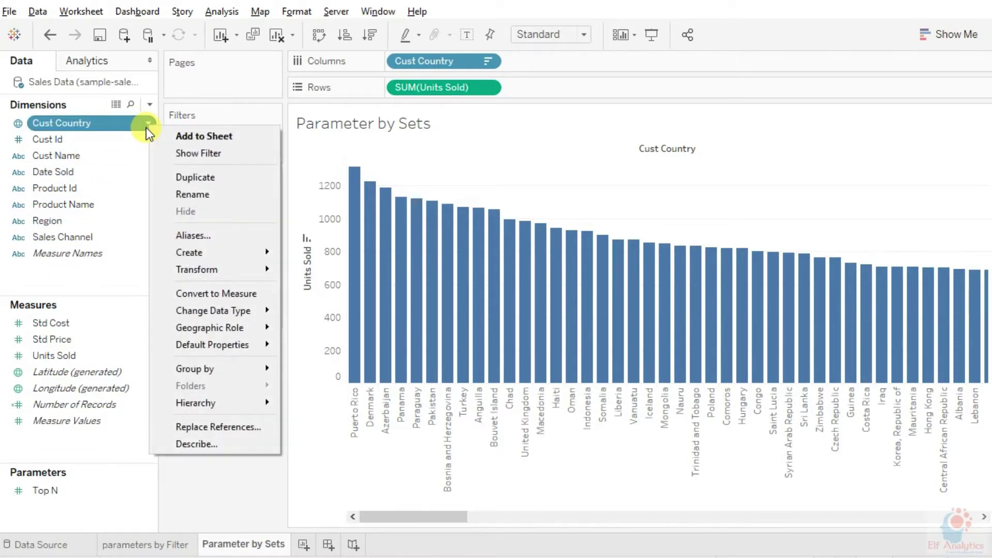
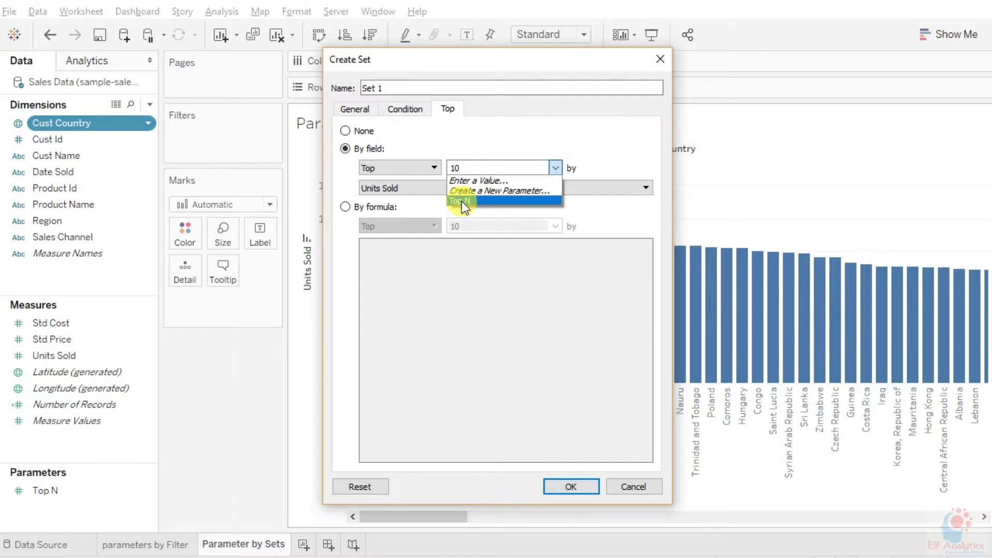
click(560, 488)
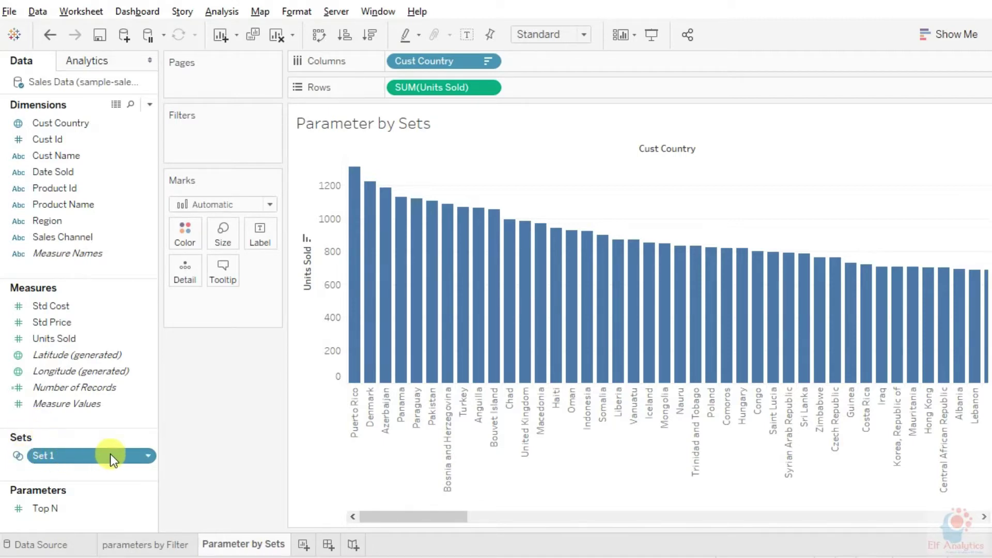
right_click(147, 454)
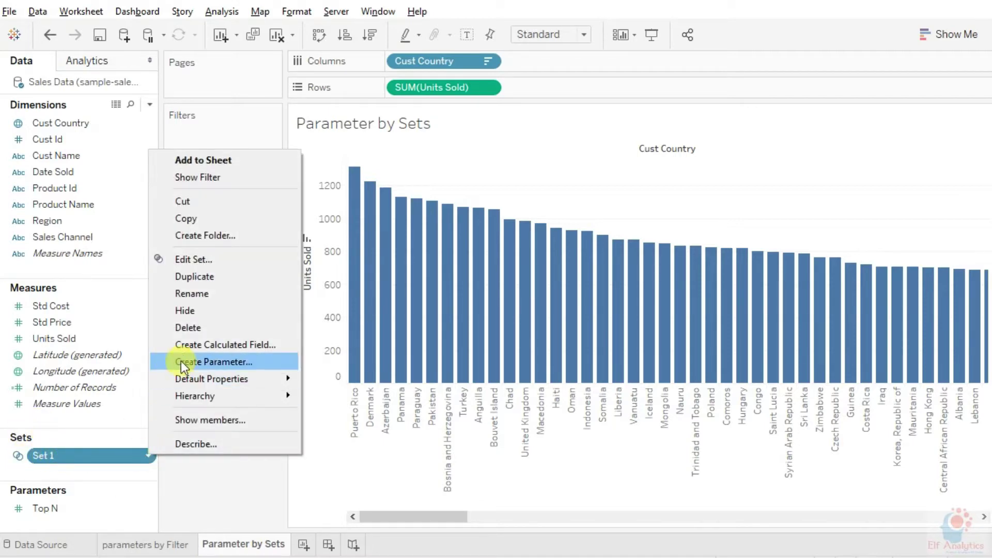
click(194, 327)
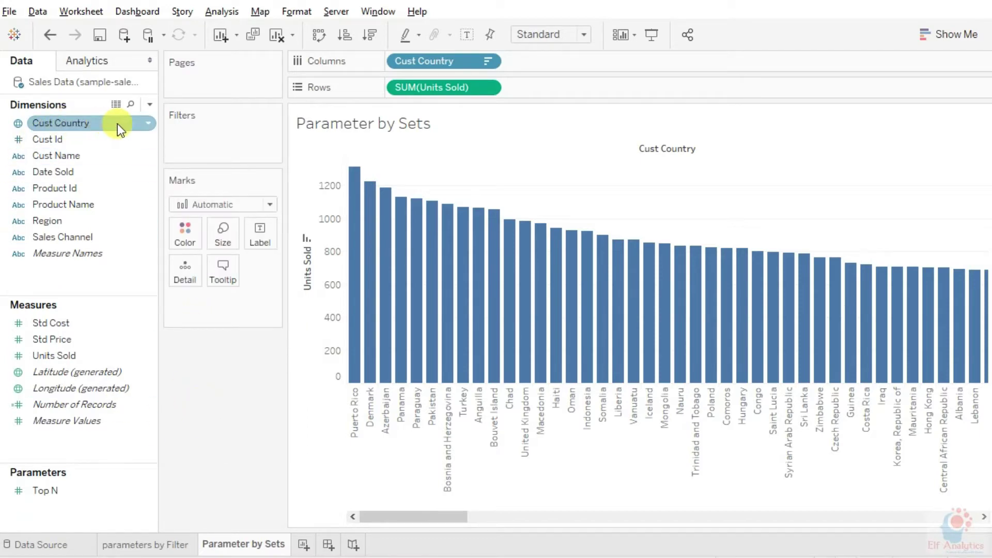
Start a new set from the Cust Country dimension and name it Top couts
click(147, 122)
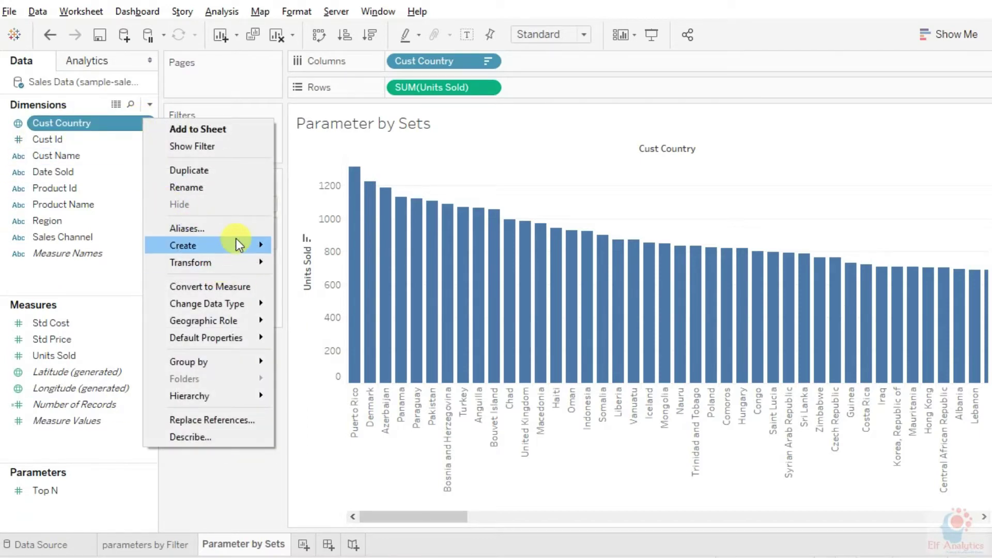
mouse_move(227, 247)
click(305, 278)
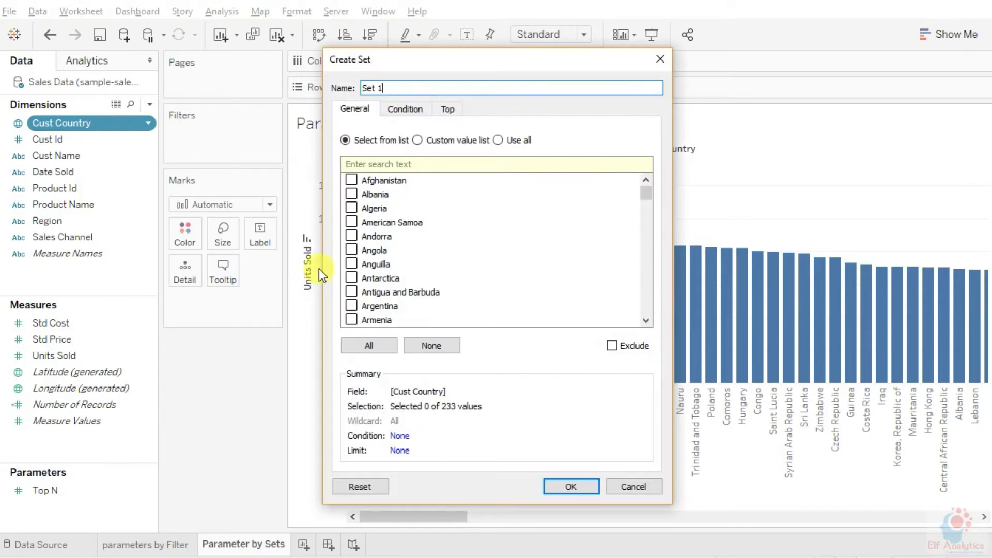
drag(384, 89, 353, 89)
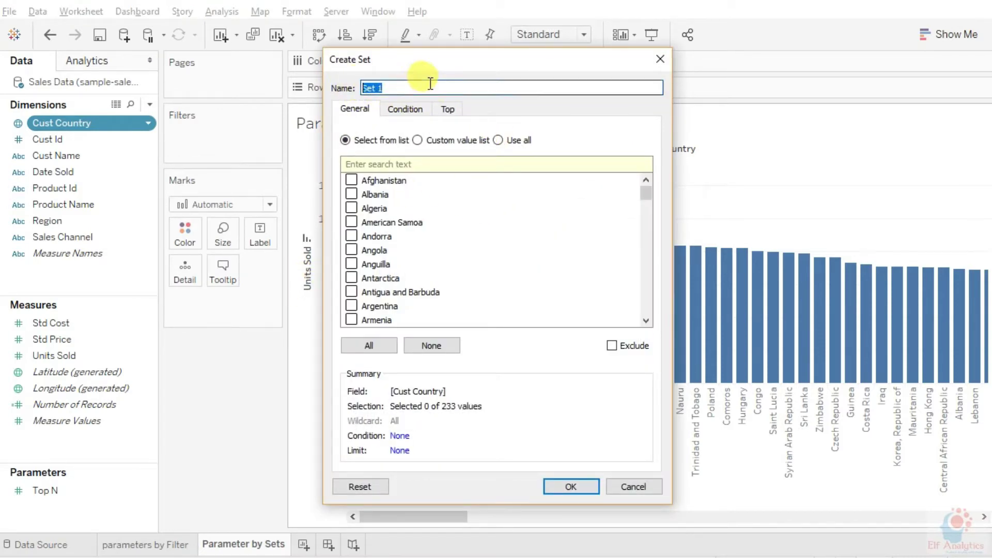
text(my para)
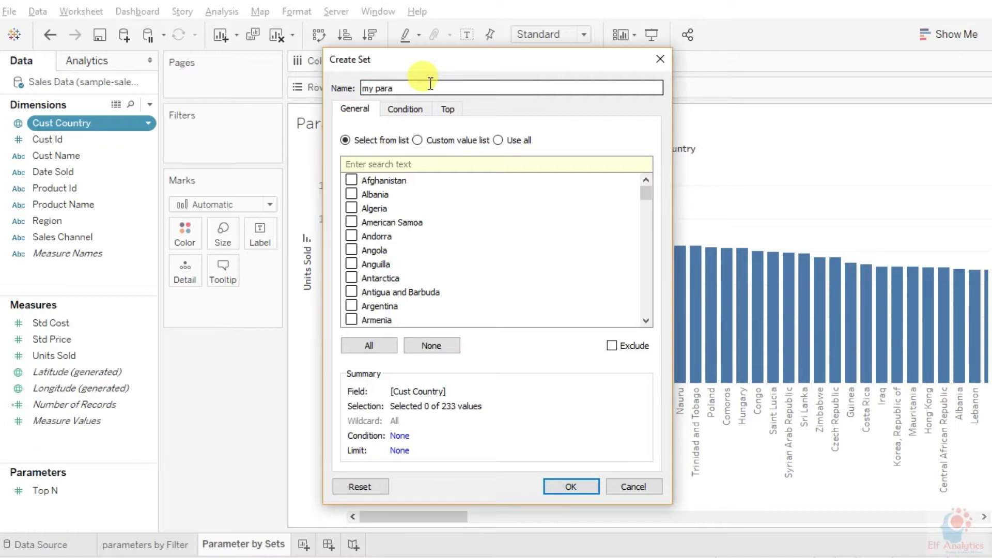
text(cout)
double_click(381, 87)
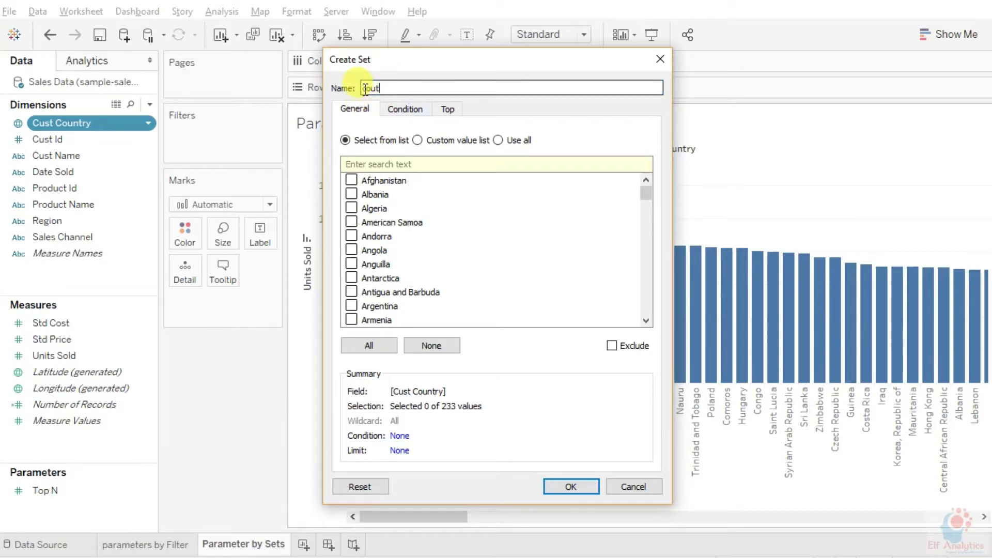
text(Top Input)
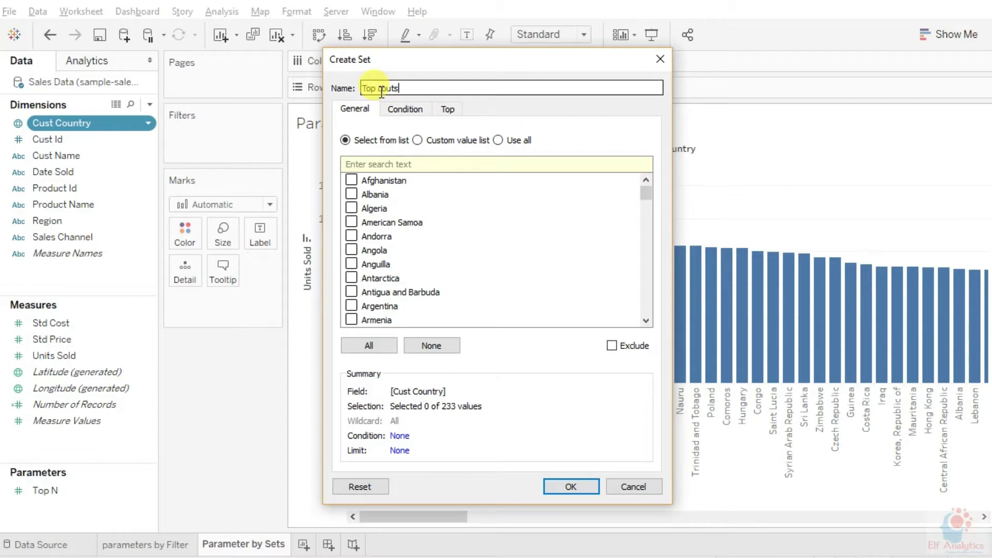
Limit the set by field to the top countries by sum of Units Sold, using the Top N parameter, and create it
click(445, 109)
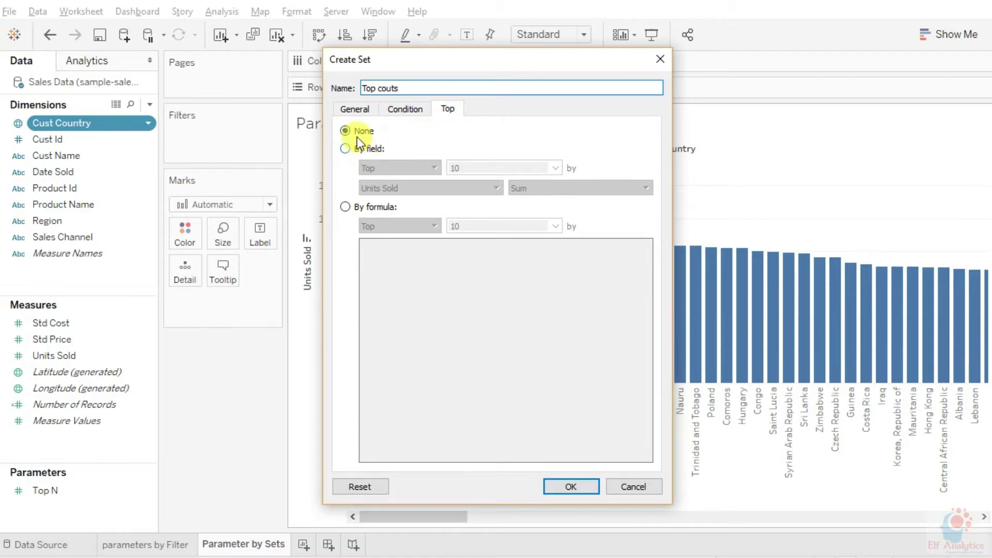
click(349, 151)
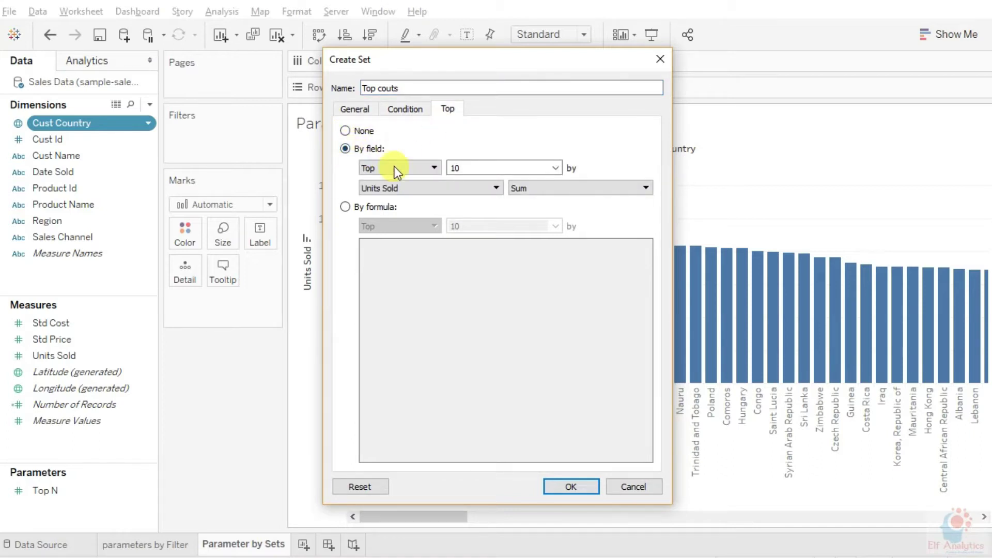
click(555, 168)
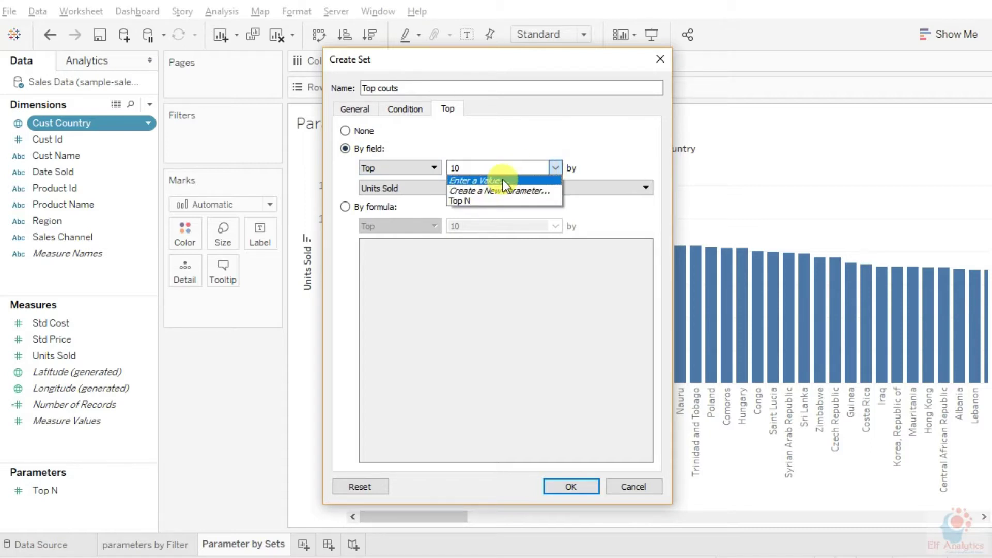
click(461, 201)
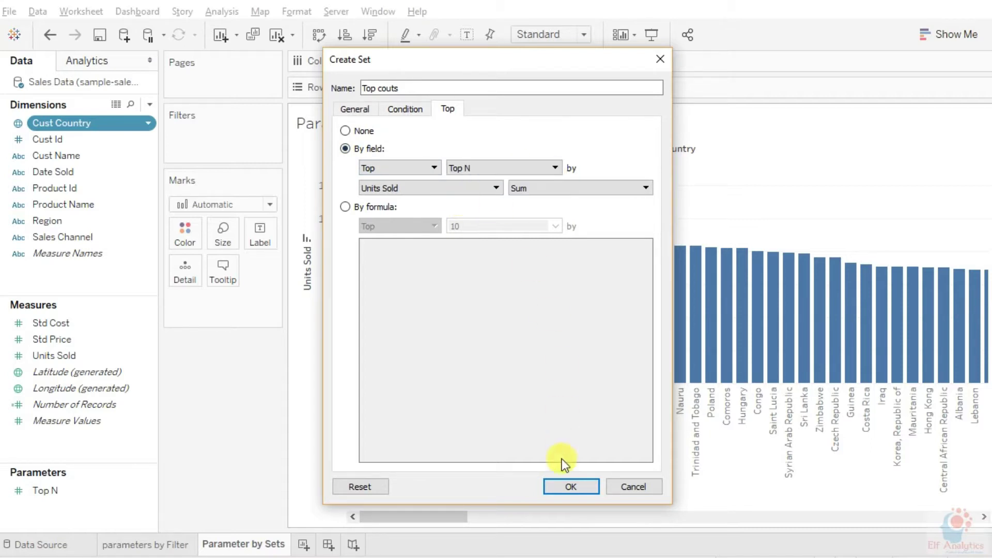
click(569, 485)
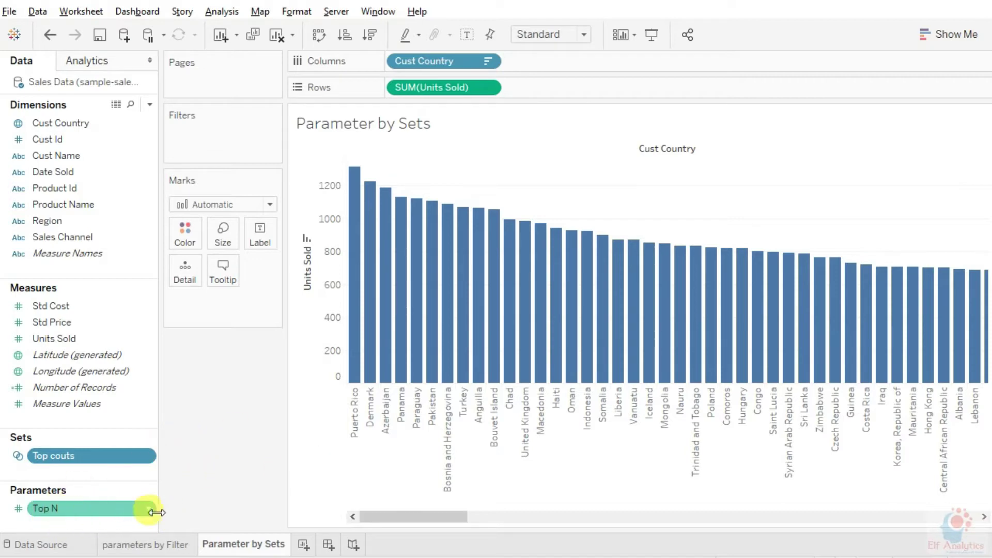
Show the Top N parameter control on the sheet and set its slider to 8
click(148, 512)
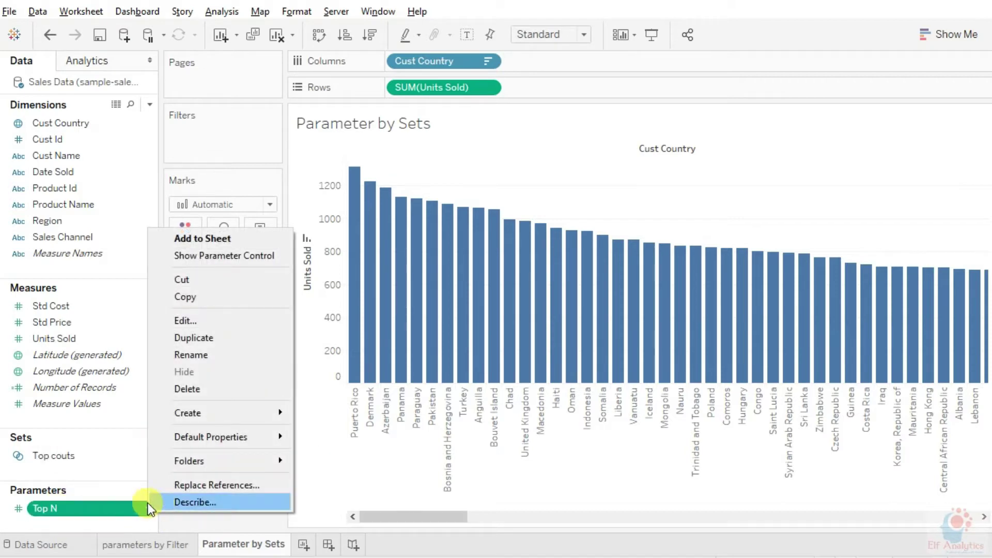
click(216, 255)
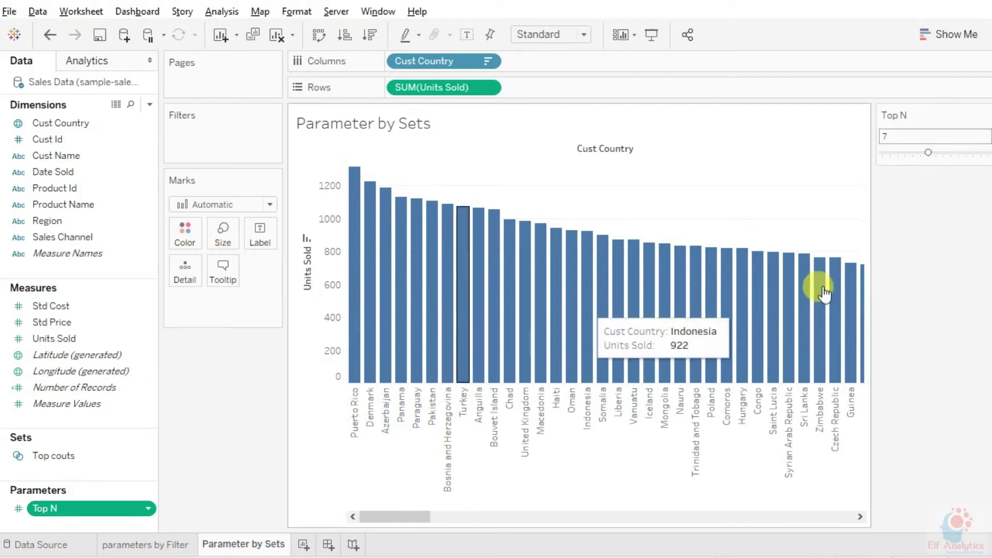
click(958, 156)
drag(959, 156, 936, 154)
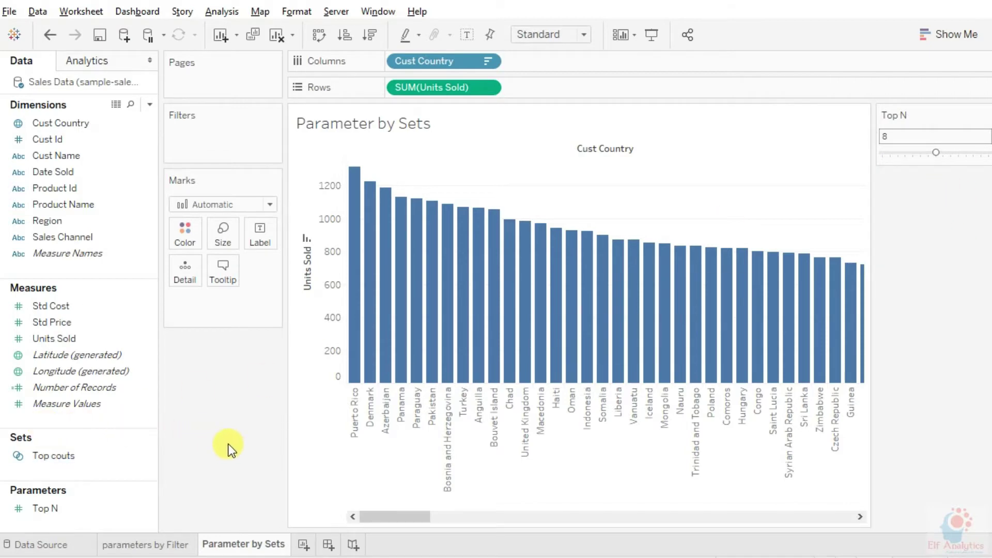
Color the bars by membership in the Top couts set and test the Top N slider at 4, 10 and 15
drag(45, 456, 182, 228)
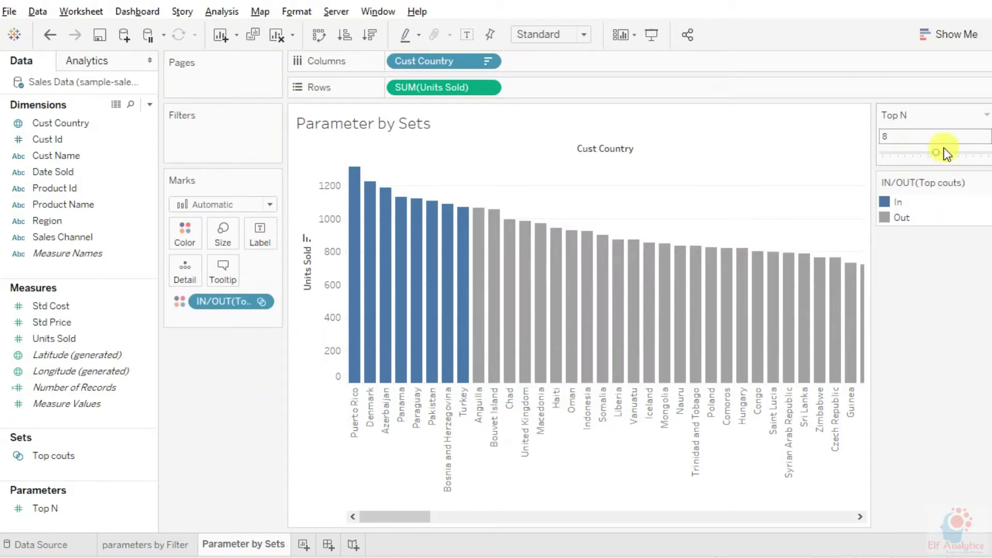
mouse_move(359, 184)
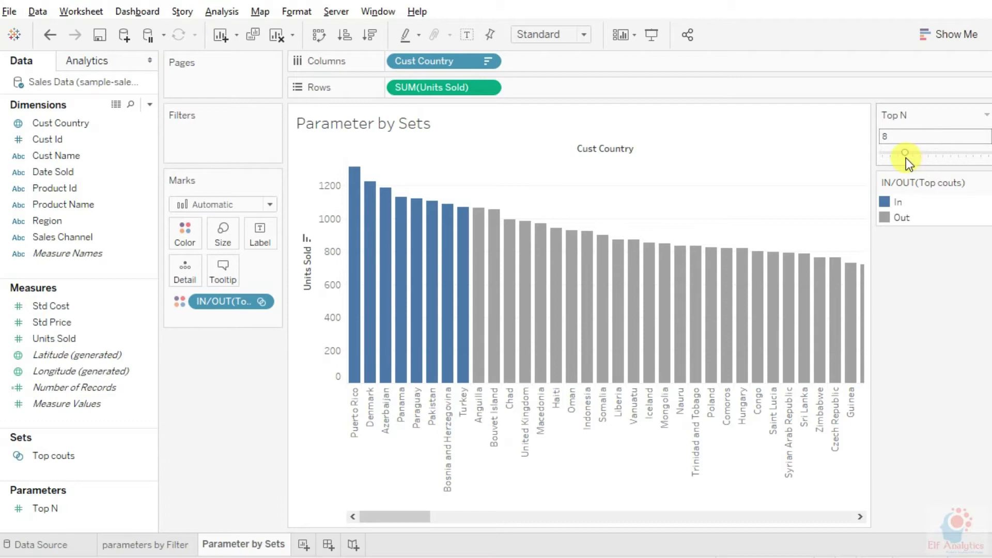
click(905, 153)
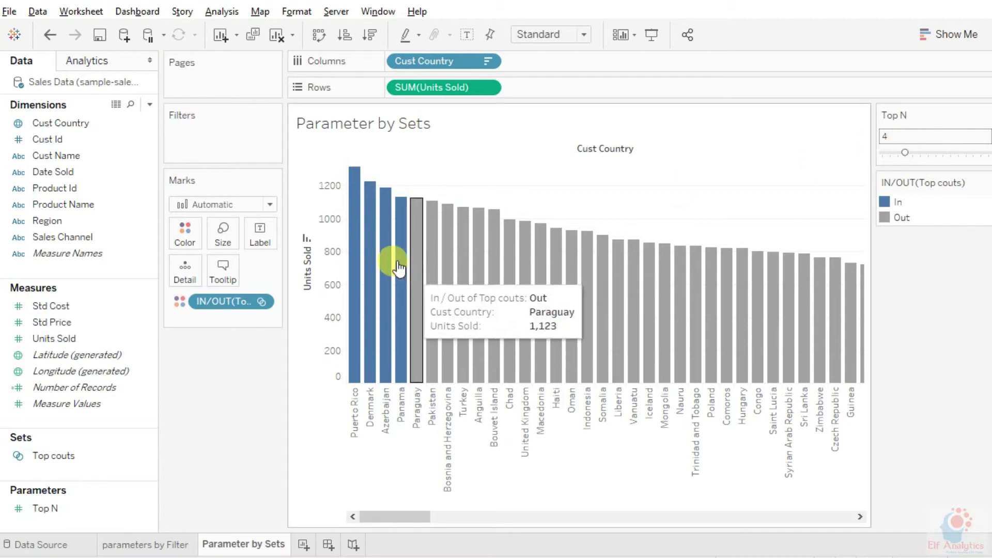
mouse_move(388, 231)
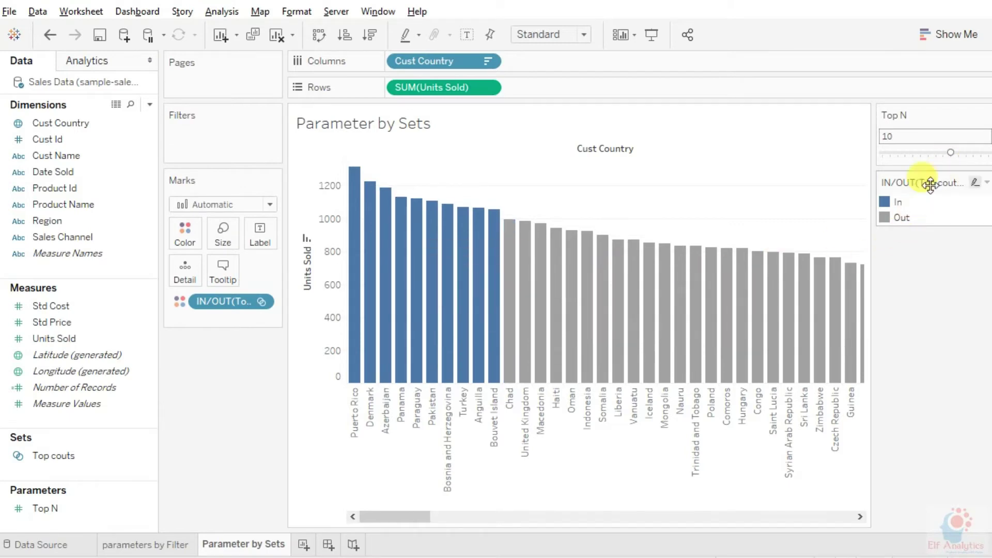
drag(951, 153, 979, 157)
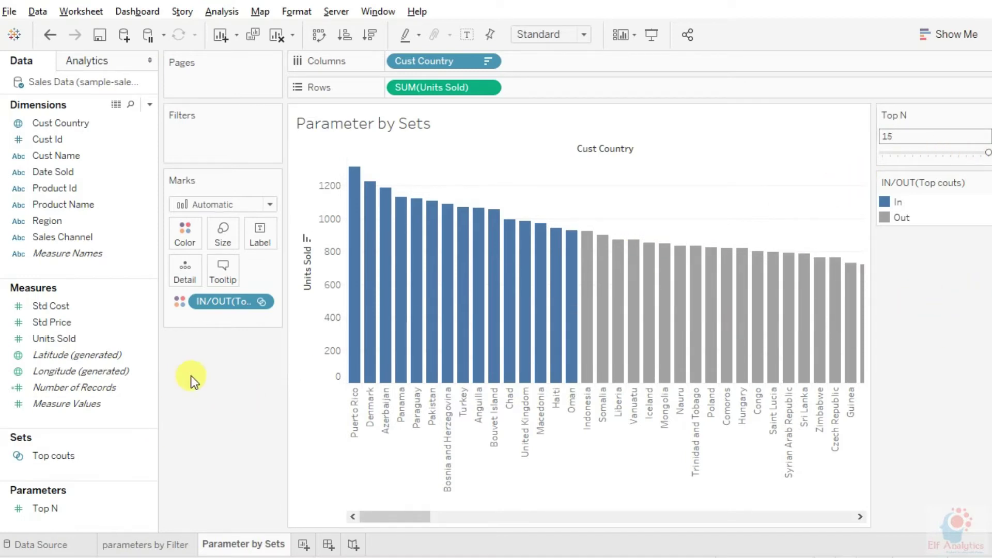
Label the bars with their Units Sold values
click(57, 339)
drag(56, 339, 258, 235)
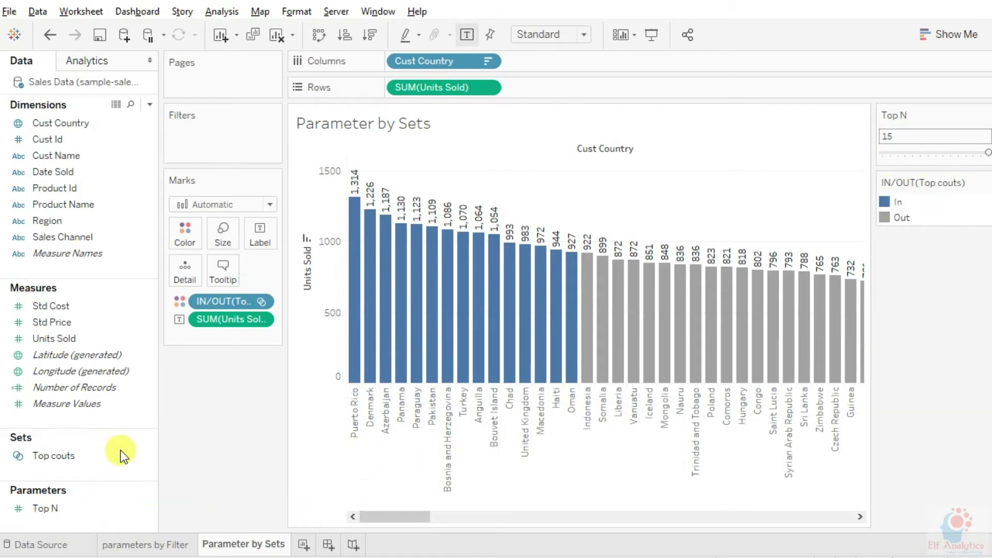
On the parameters by Filter sheet, change the Top N parameter control to a slider and set it to 7
click(148, 543)
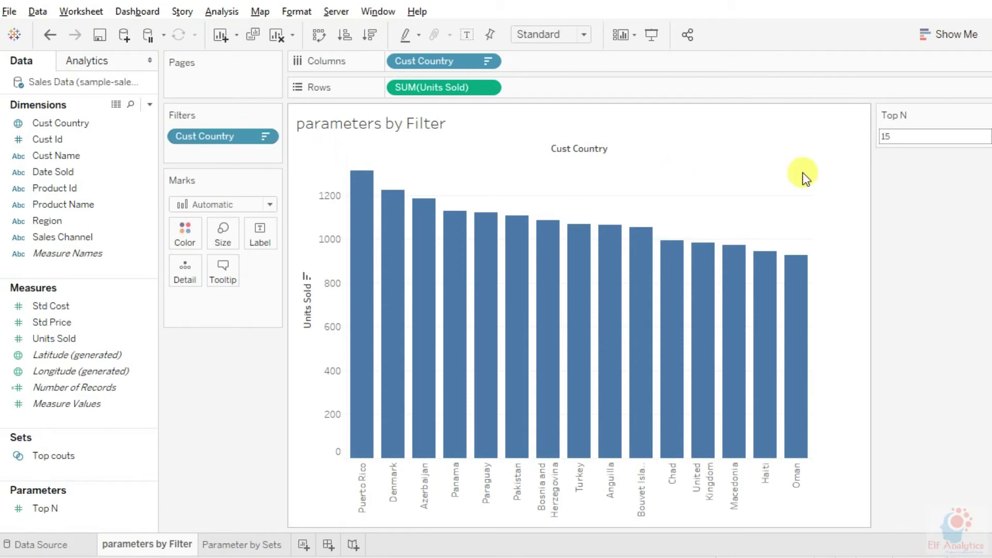
click(925, 133)
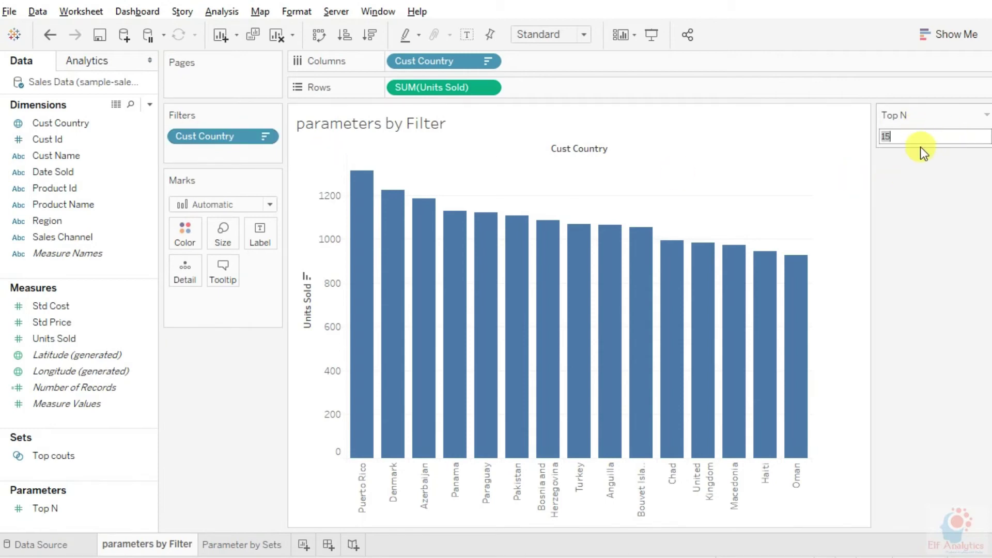
click(986, 114)
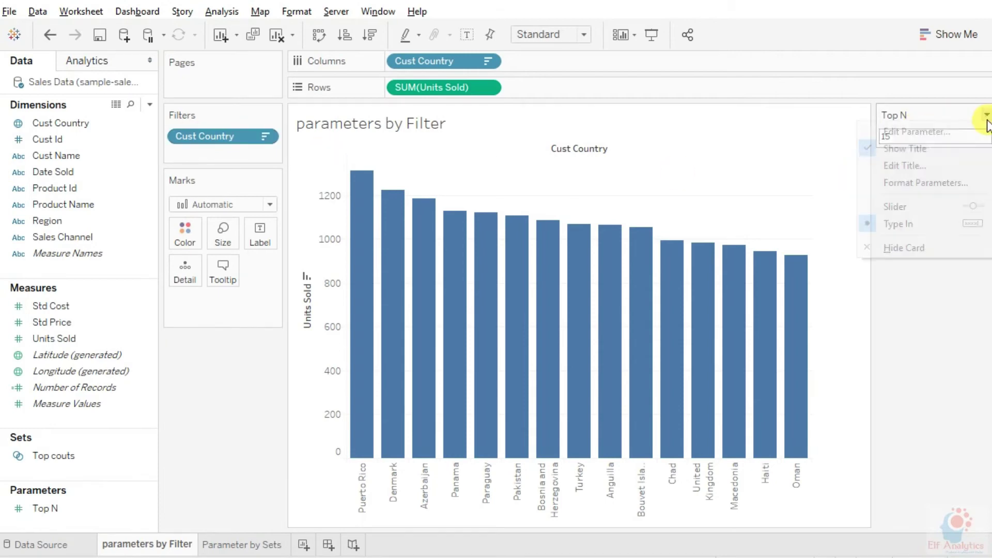
click(904, 205)
click(928, 152)
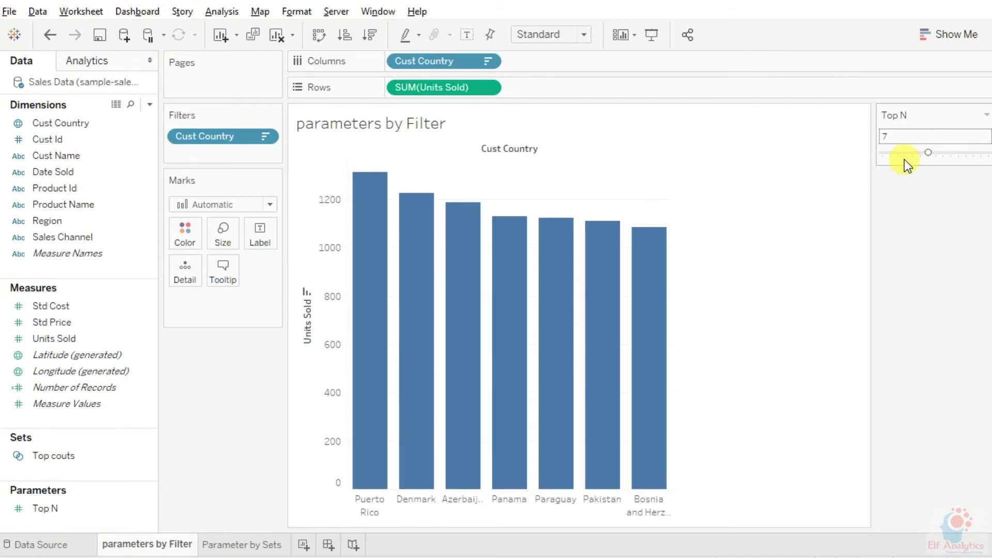
Test the Top N slider at 4, return it to 7, and label the filtered chart's bars with their Units Sold values
click(905, 159)
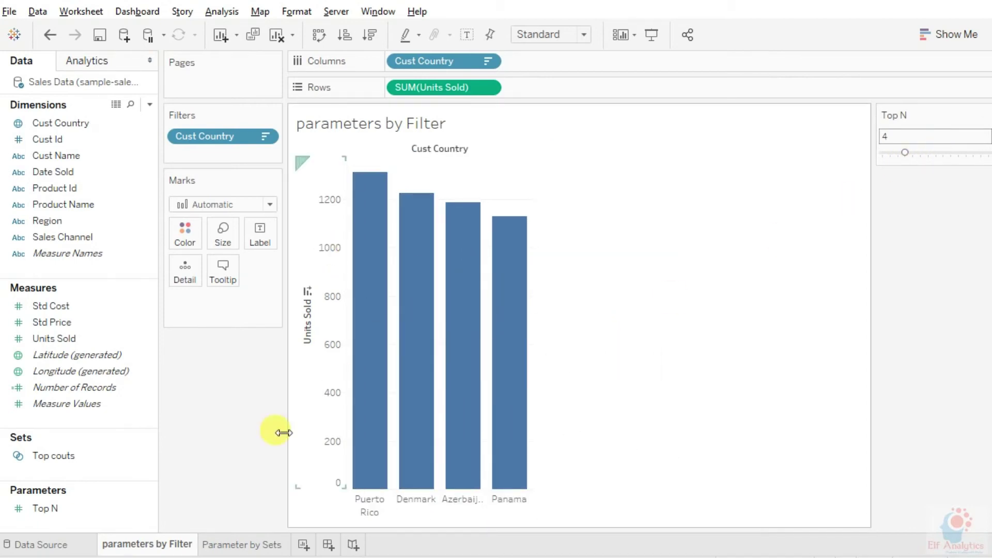
click(925, 153)
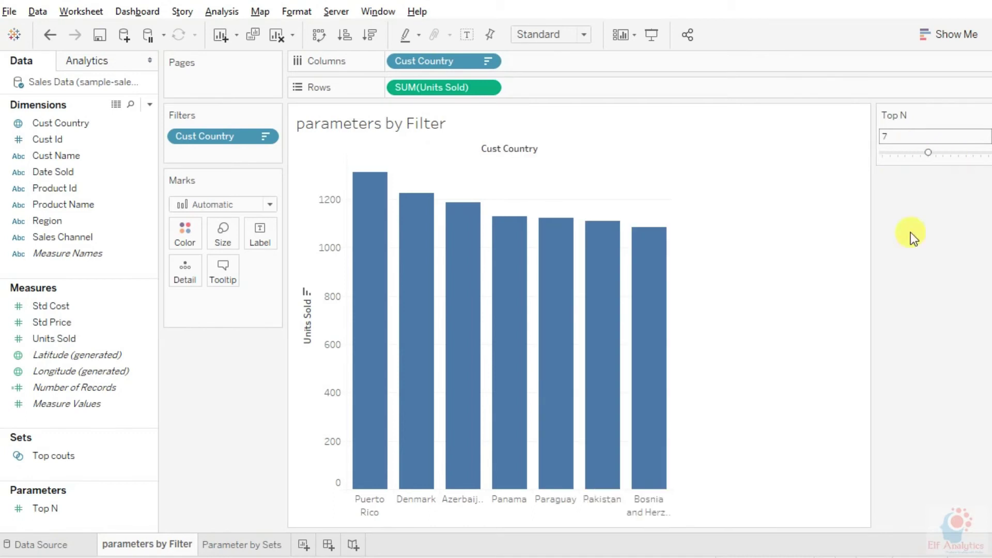
drag(47, 339, 256, 238)
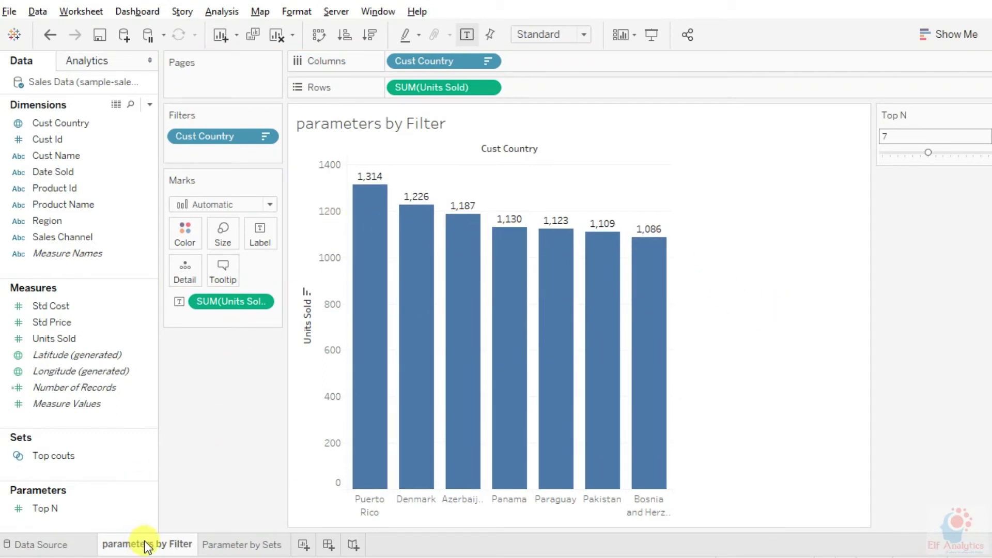
On the Parameter by Sets sheet, test the set coloring with the Top N slider at 4, 8 and 7
click(243, 544)
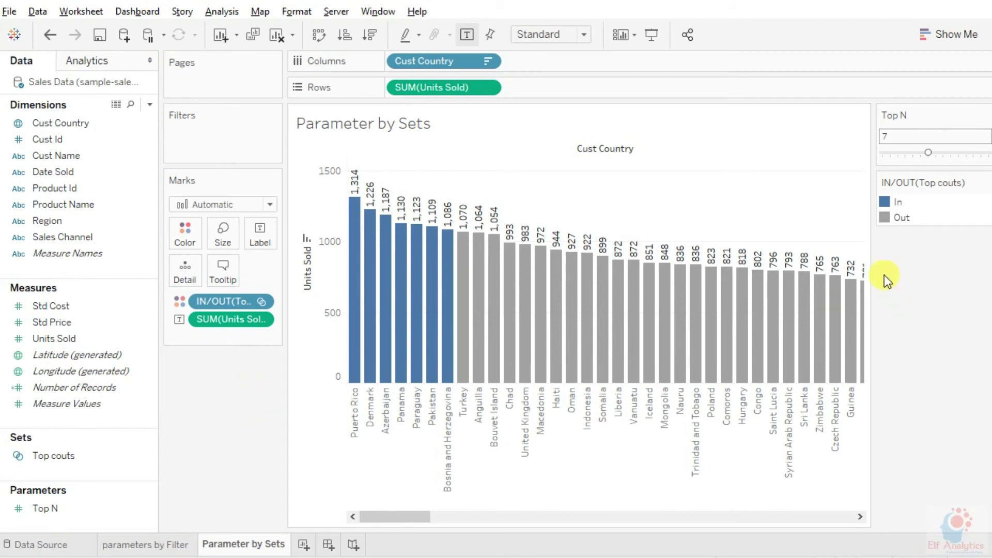
click(906, 156)
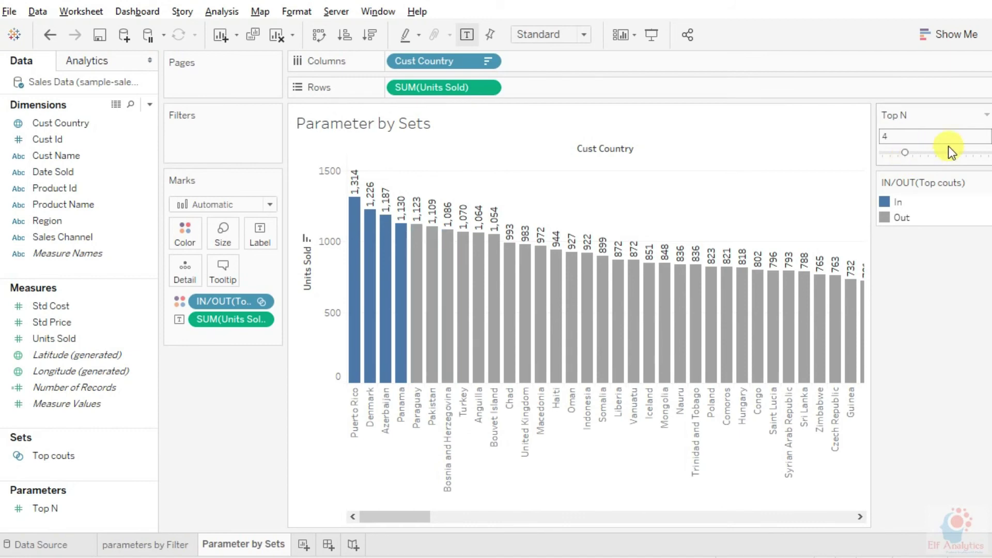
drag(938, 156, 963, 153)
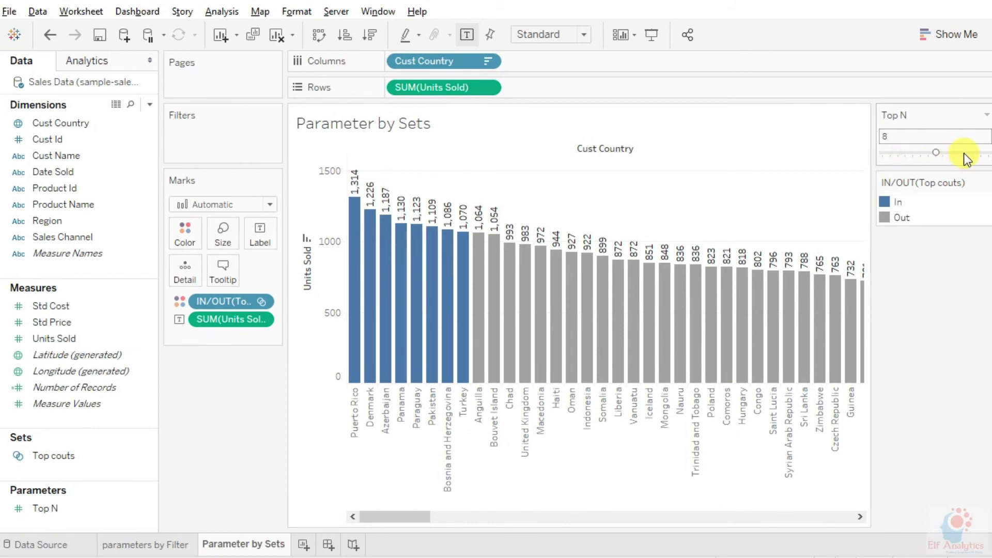
click(926, 156)
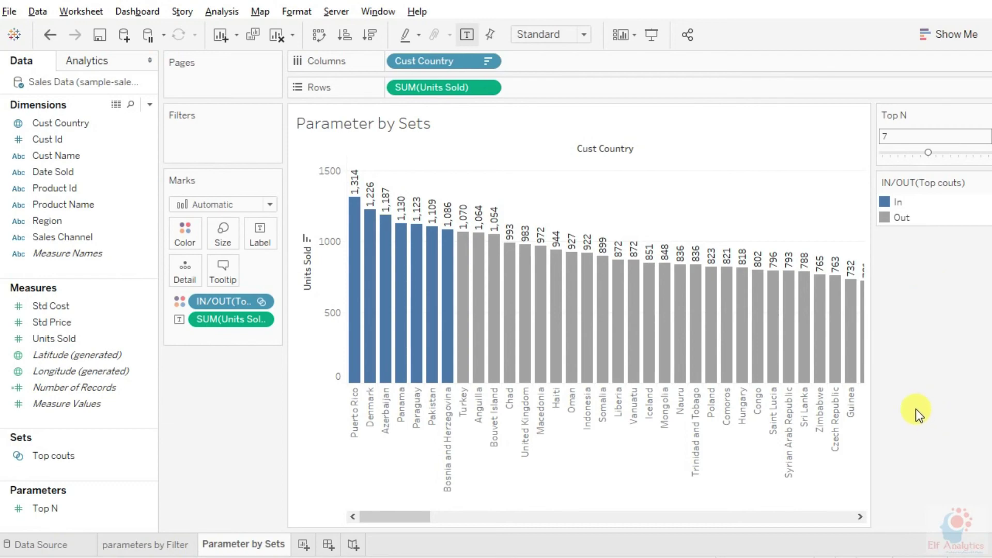